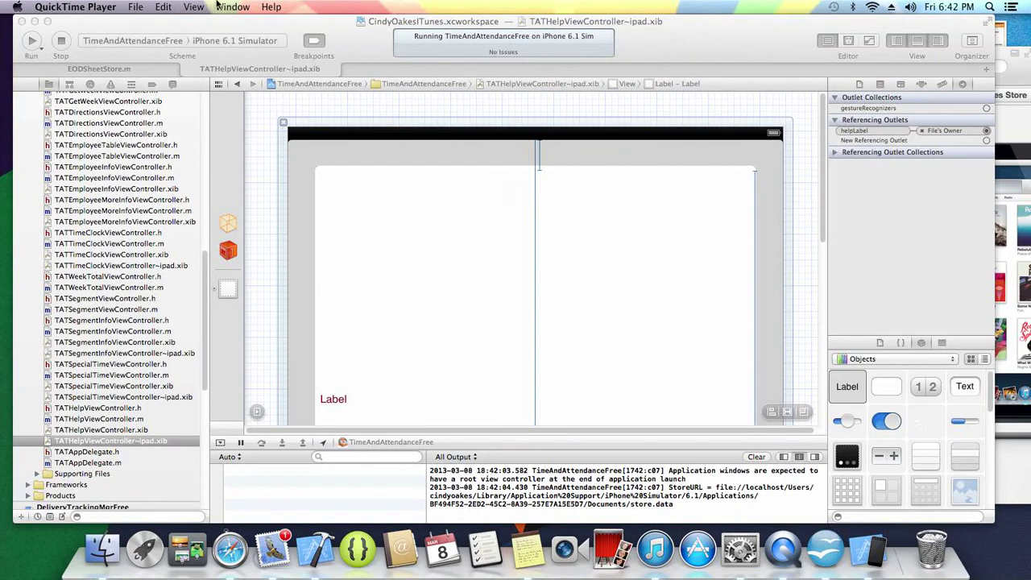
# - Keep iPhone 6.1 Simulator as the destination and relaunch the app, dismissing the stop prompt
pyautogui.click(224, 40)
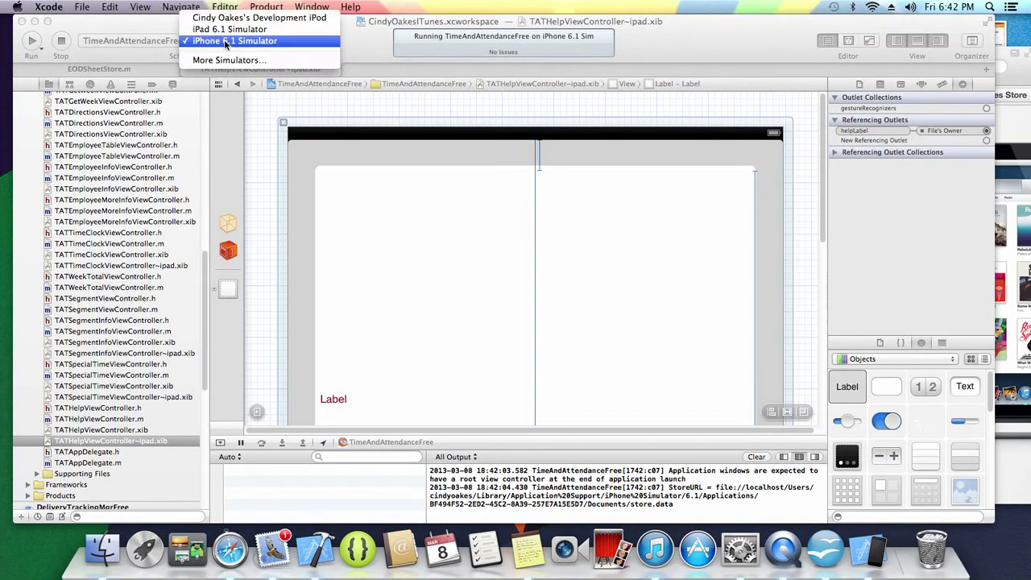
pyautogui.click(201, 41)
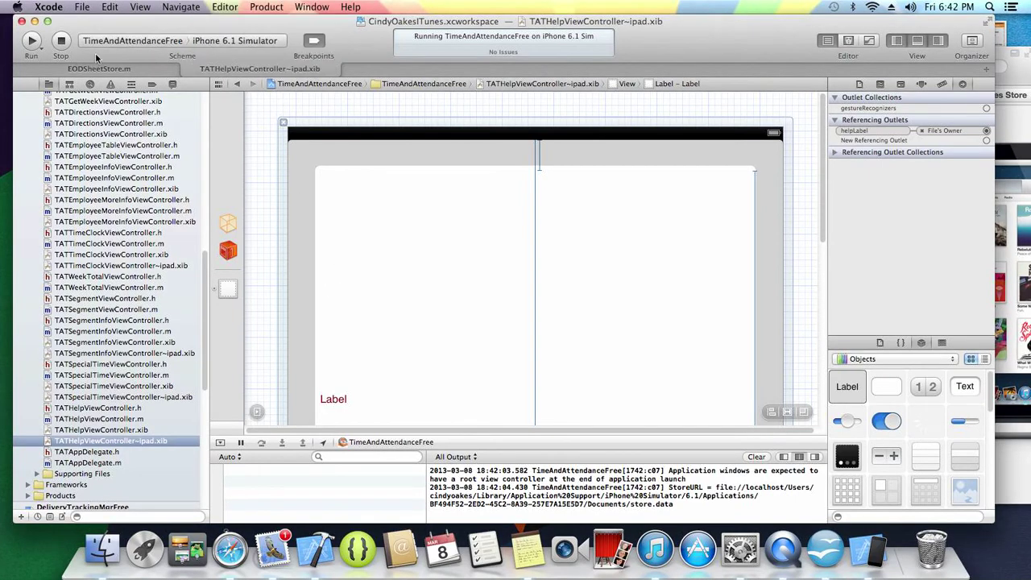
pyautogui.click(32, 41)
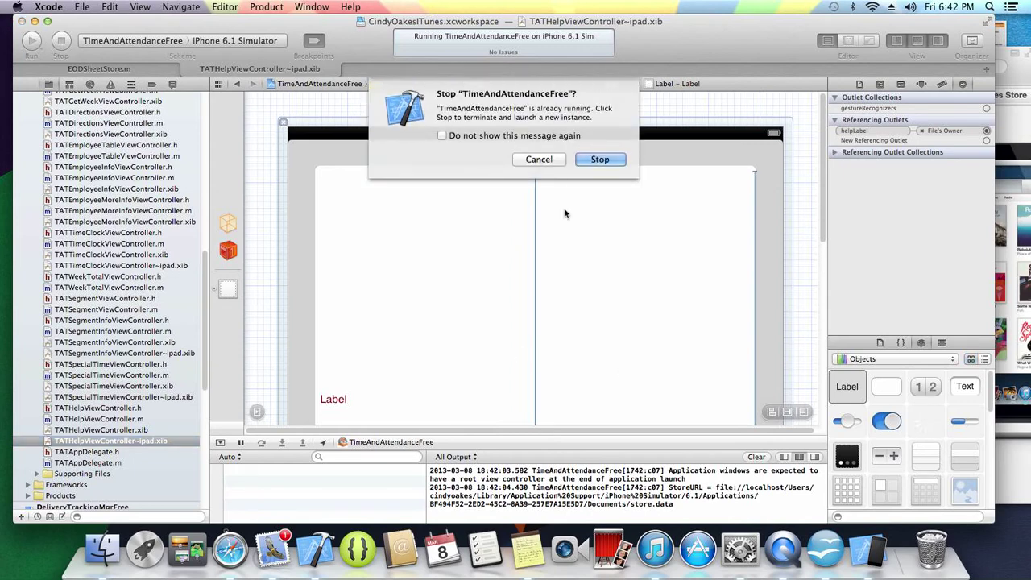
pyautogui.click(601, 159)
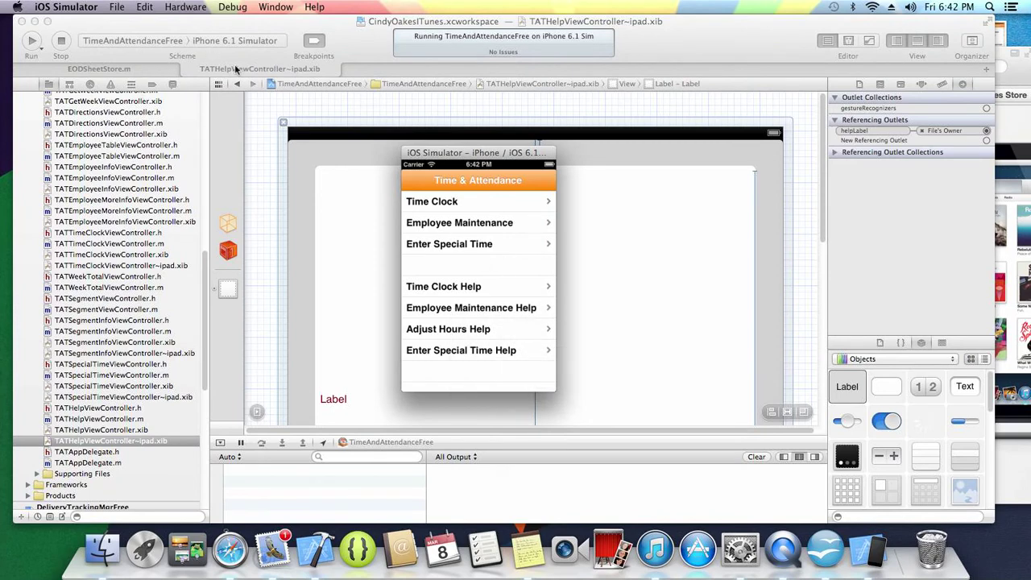
# - Stop the running app and switch the run destination to iPad 6.1 Simulator
pyautogui.click(62, 40)
pyautogui.click(227, 42)
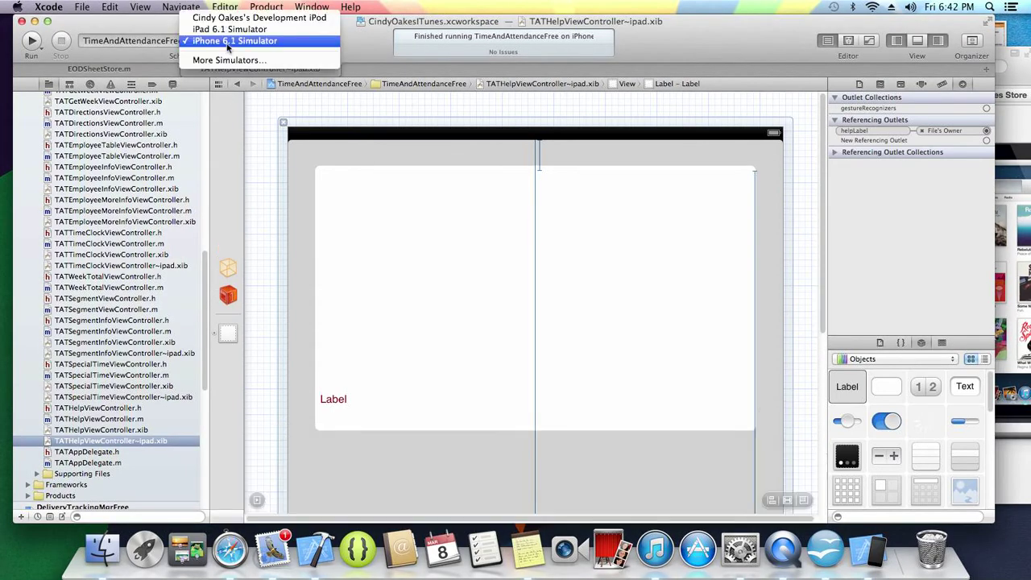
pyautogui.click(231, 31)
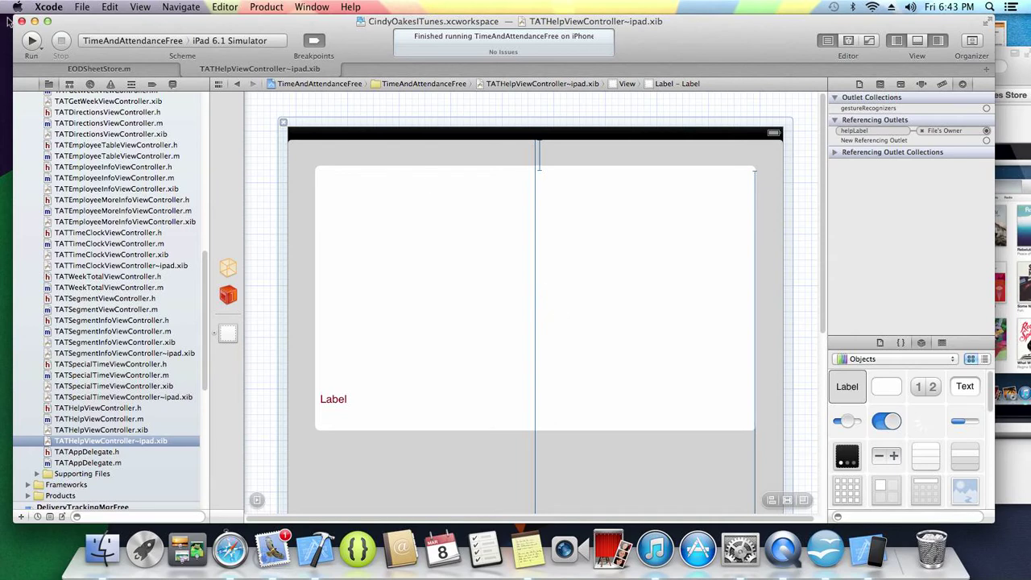
# - Run the app on the iPad simulator, view Time Clock and Employees, and return to the menu
pyautogui.click(35, 53)
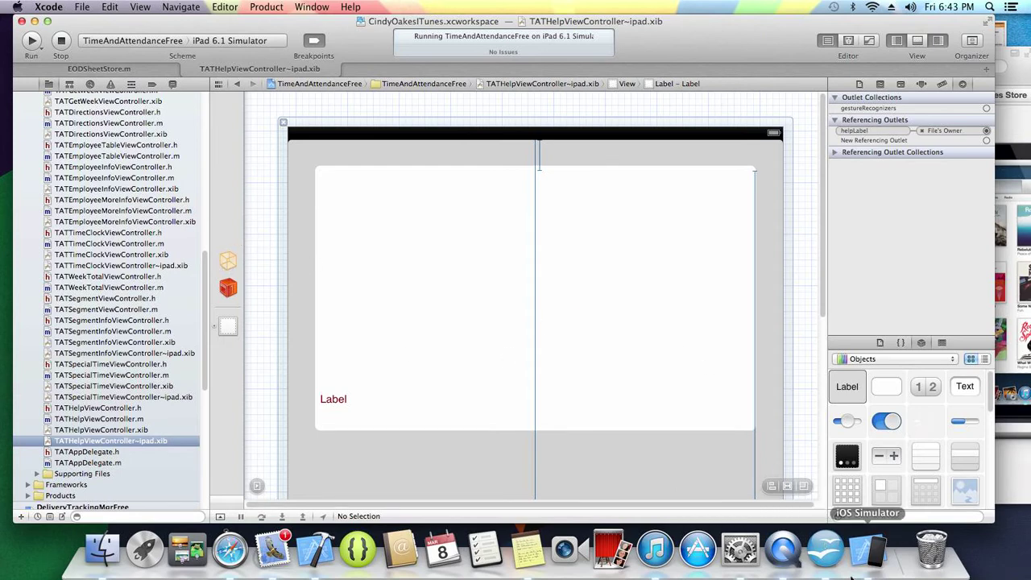
pyautogui.click(872, 556)
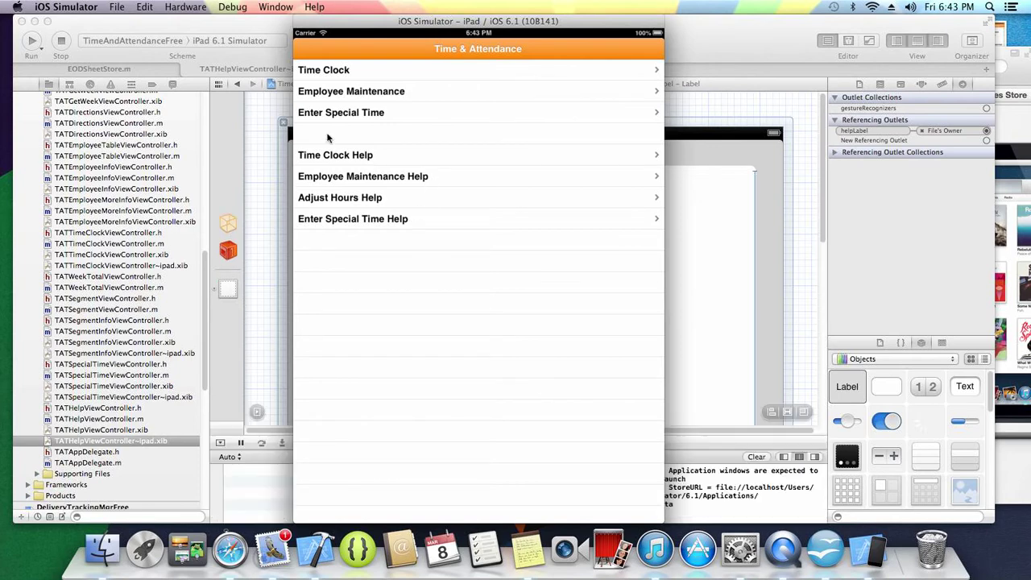
pyautogui.click(335, 75)
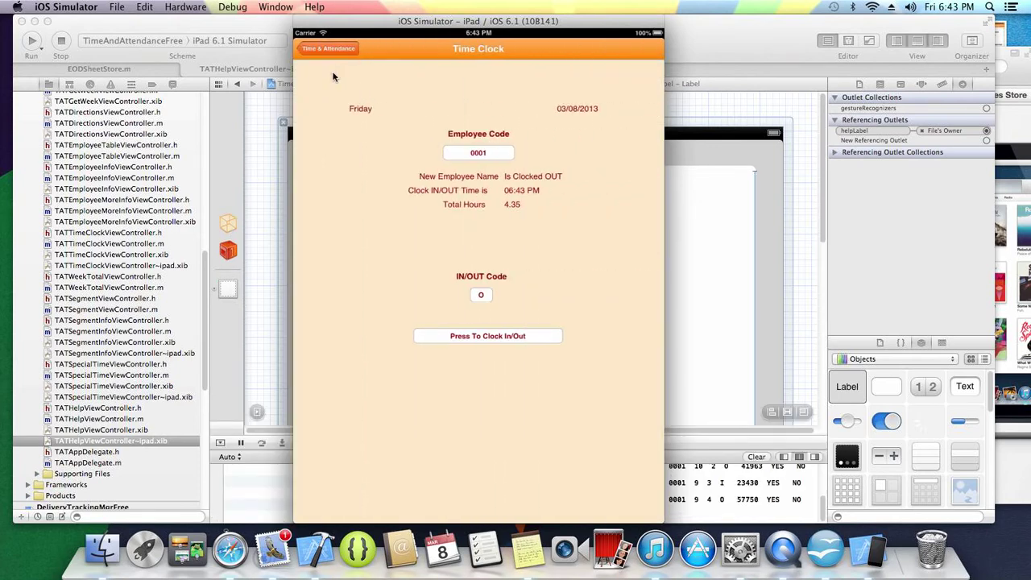
pyautogui.click(327, 50)
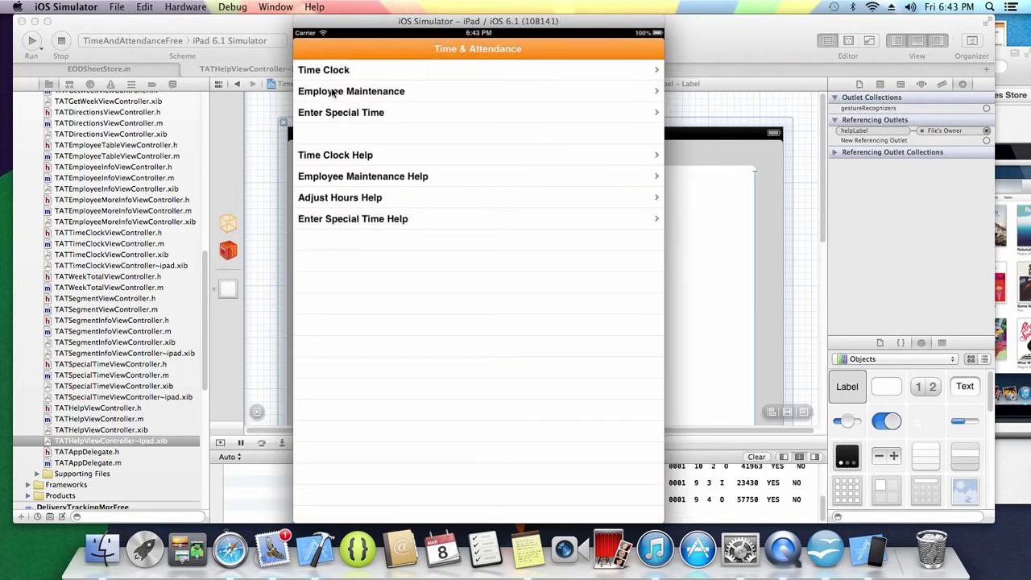
pyautogui.click(334, 95)
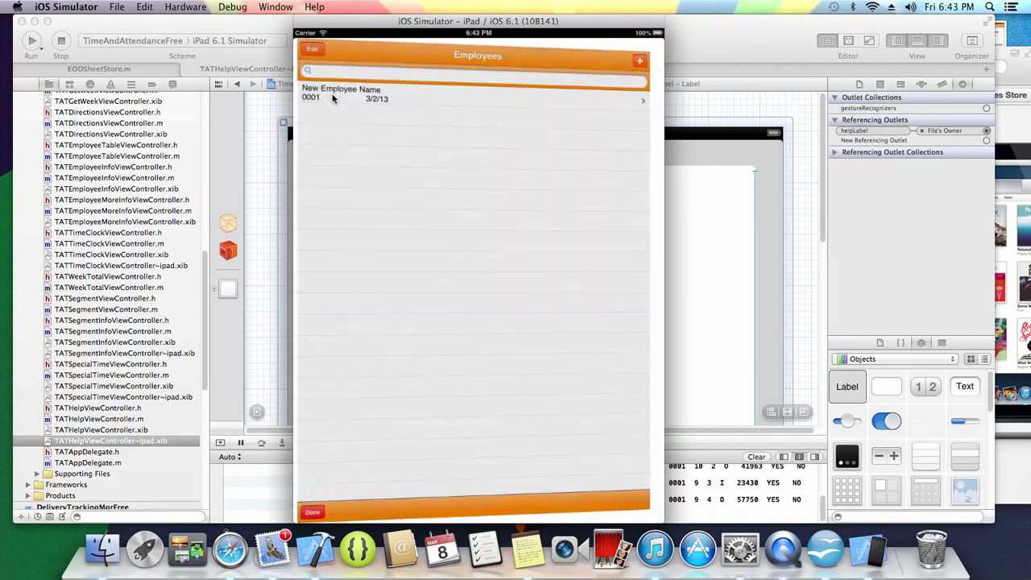
pyautogui.click(309, 512)
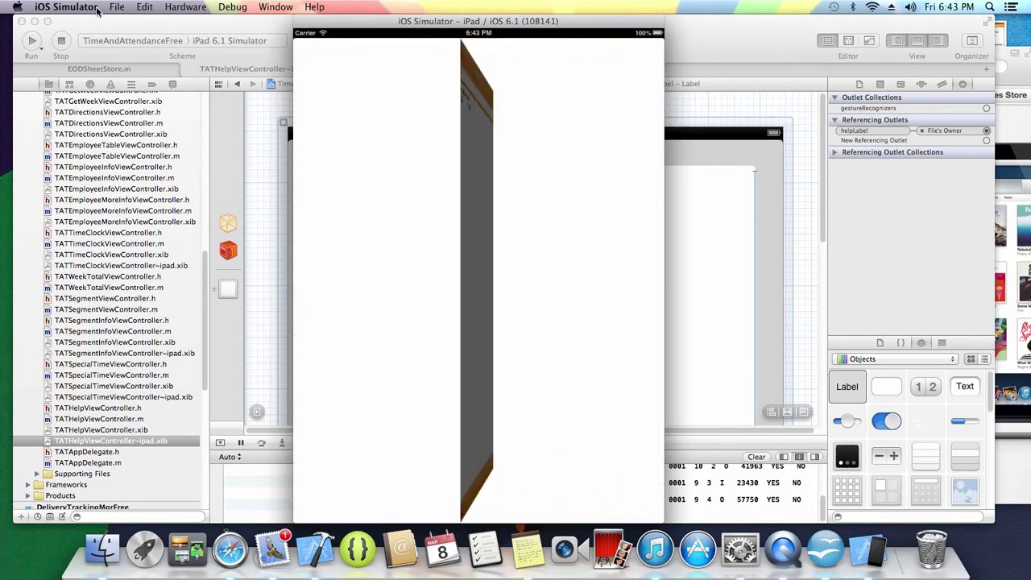
# - Run the app on the iPhone 6.1 Simulator
pyautogui.press('super+Tab')
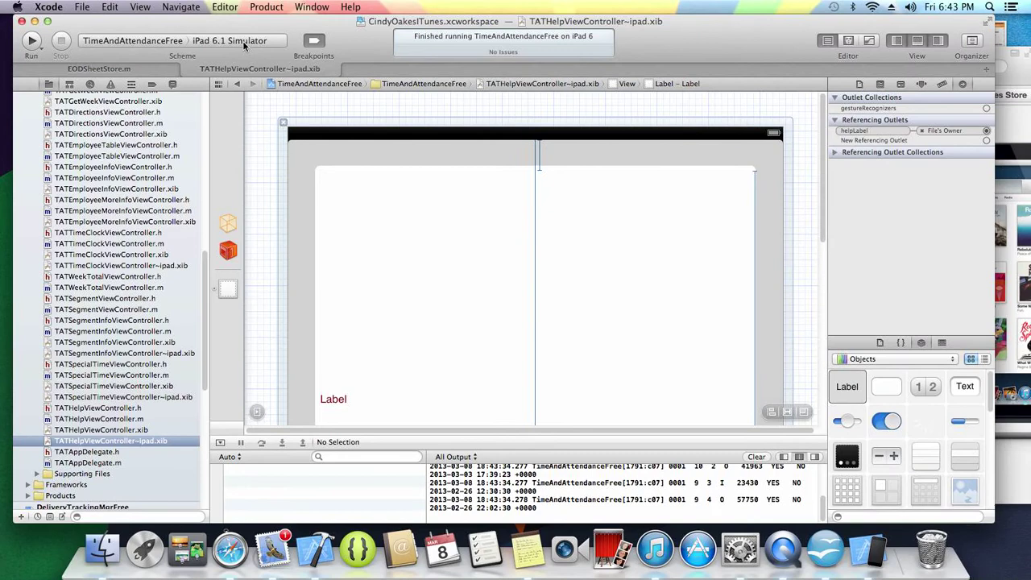
pyautogui.click(243, 40)
pyautogui.click(242, 53)
pyautogui.click(32, 40)
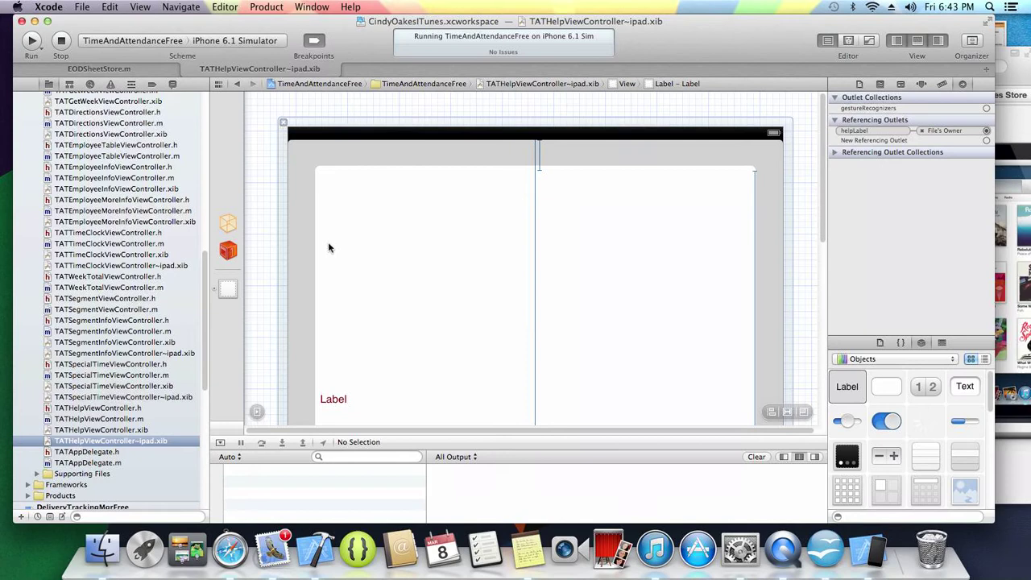
pyautogui.click(866, 549)
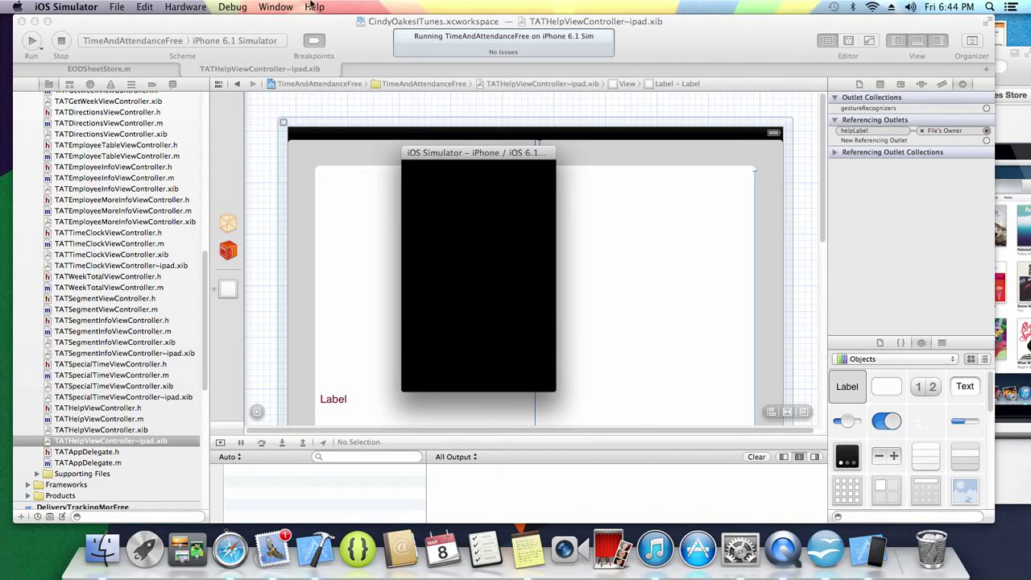
# - Scale the simulator window to 100%, go to the home screen, and stop the app
pyautogui.click(274, 8)
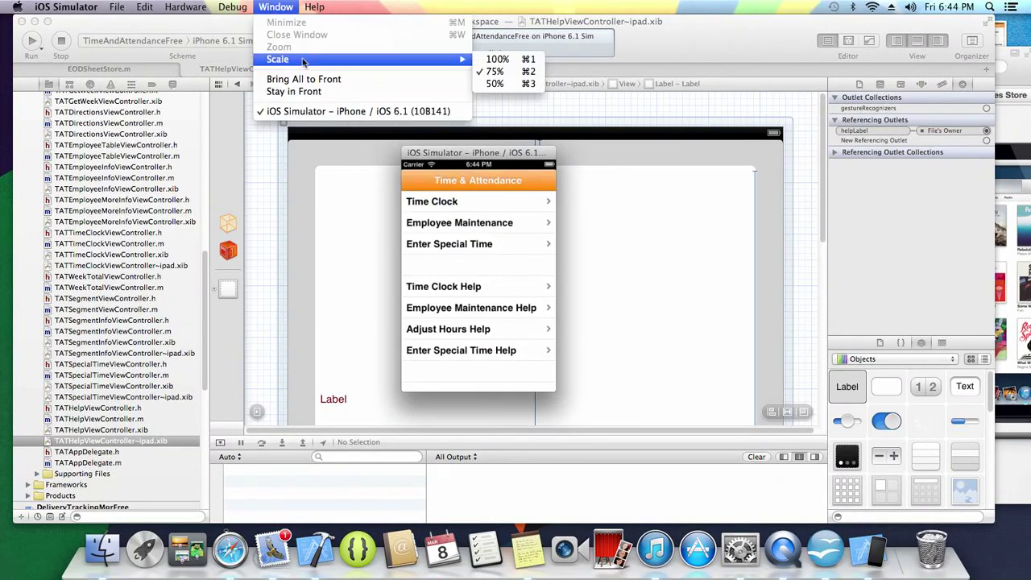
pyautogui.moveTo(436, 62)
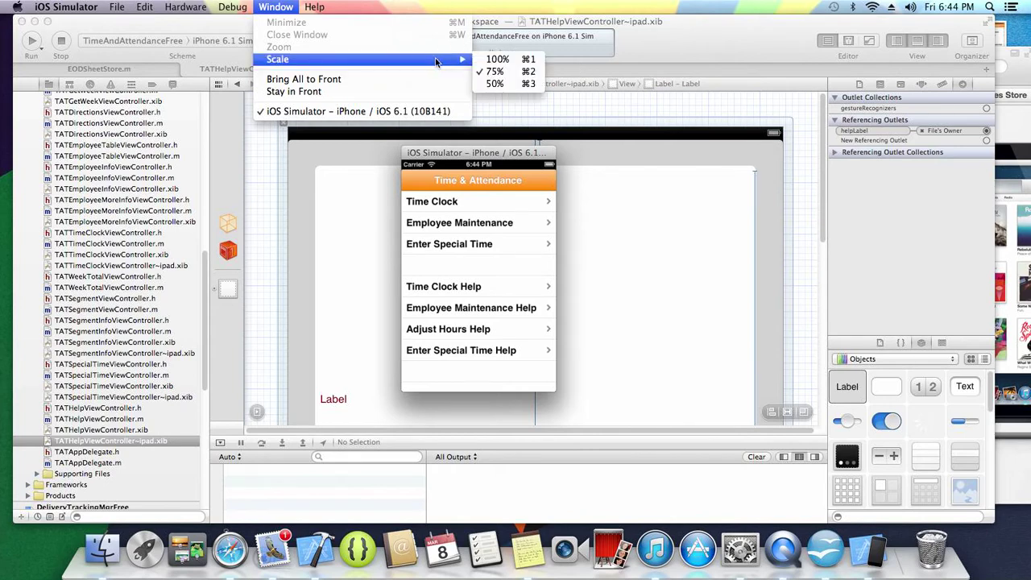
pyautogui.click(497, 59)
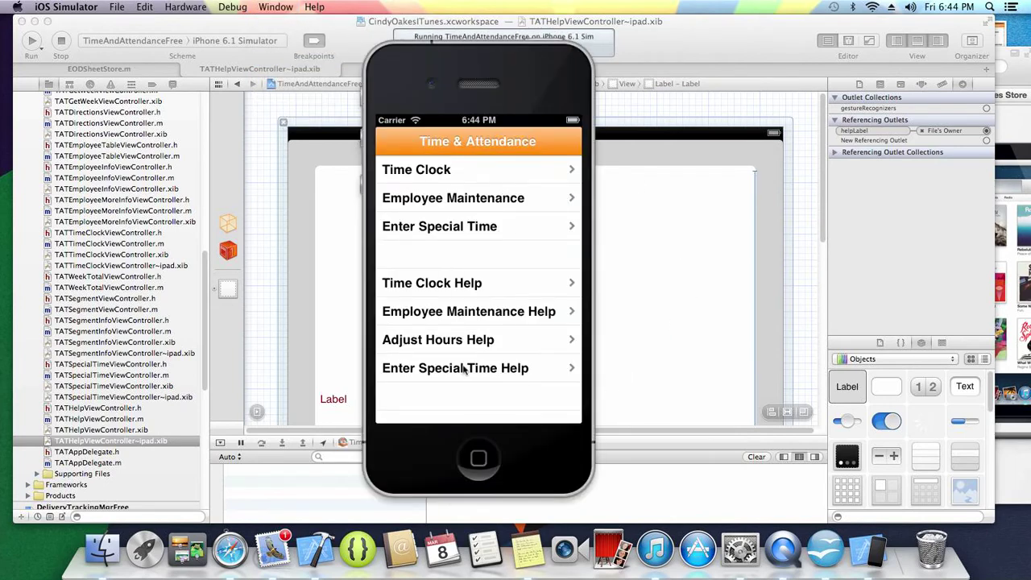
pyautogui.click(478, 459)
pyautogui.click(61, 44)
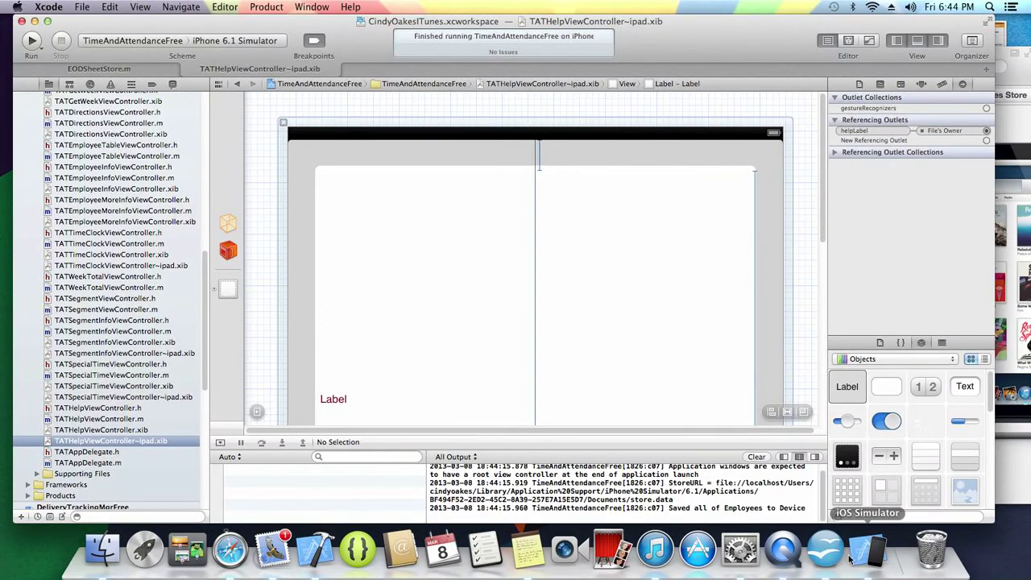
# - Delete the TimeAndAttendanceFree app from the simulator's home screen
pyautogui.click(395, 224)
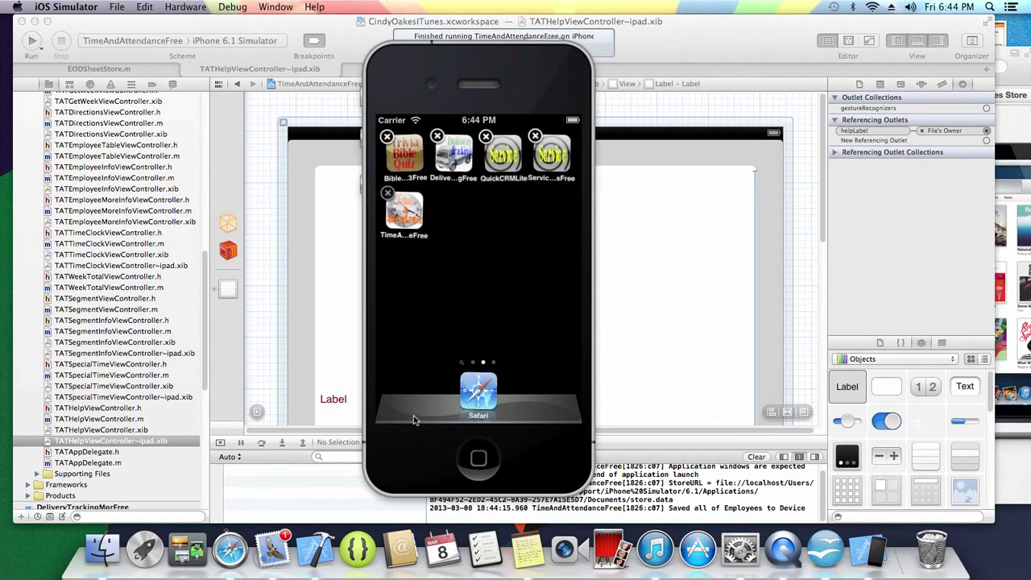
pyautogui.click(388, 193)
pyautogui.click(463, 314)
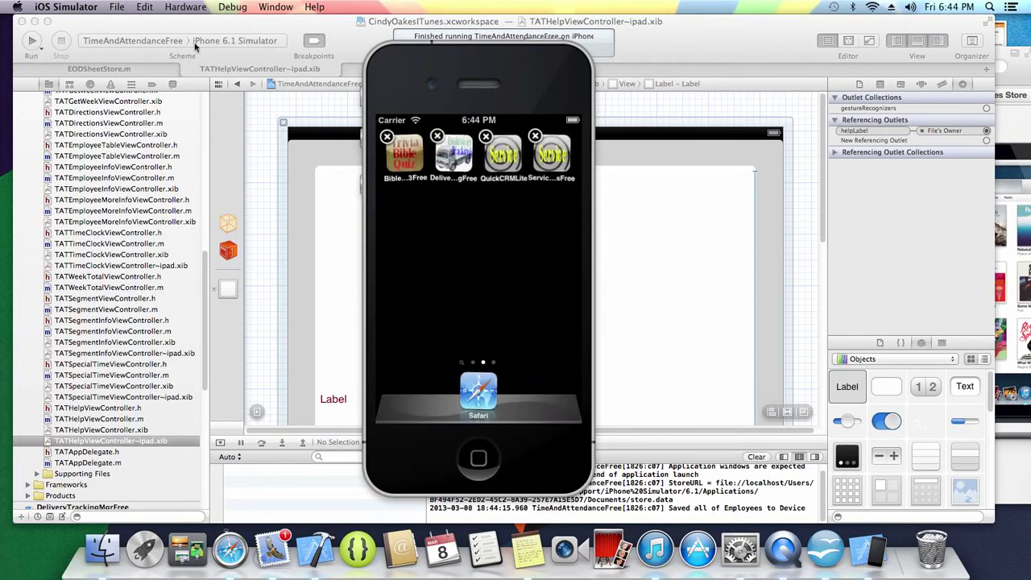
pyautogui.click(480, 456)
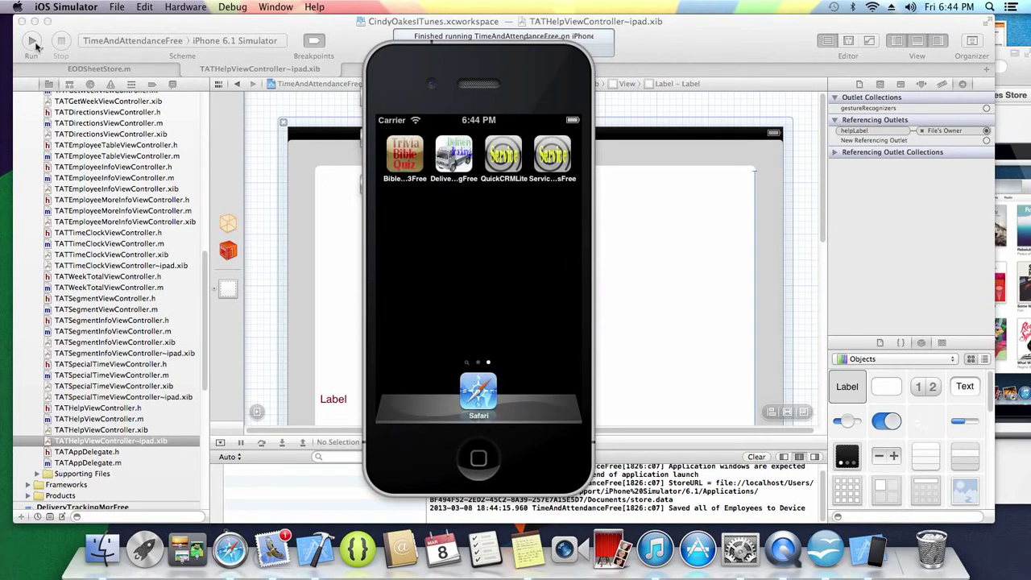
# - Rebuild and run the app from Xcode with Cmd-R, then minimize Xcode
pyautogui.press('super+Tab')
pyautogui.press('super+r')
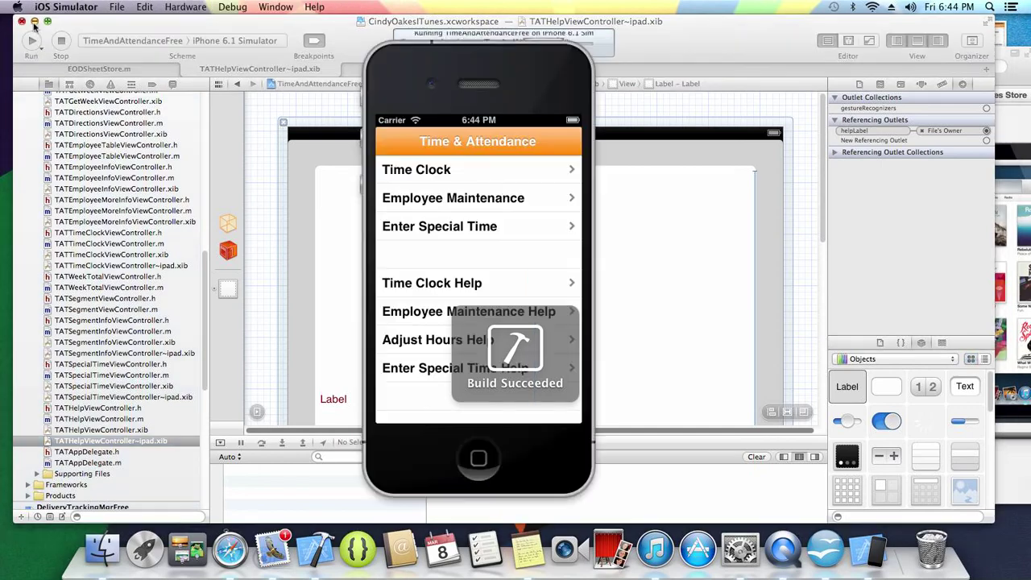
pyautogui.click(35, 21)
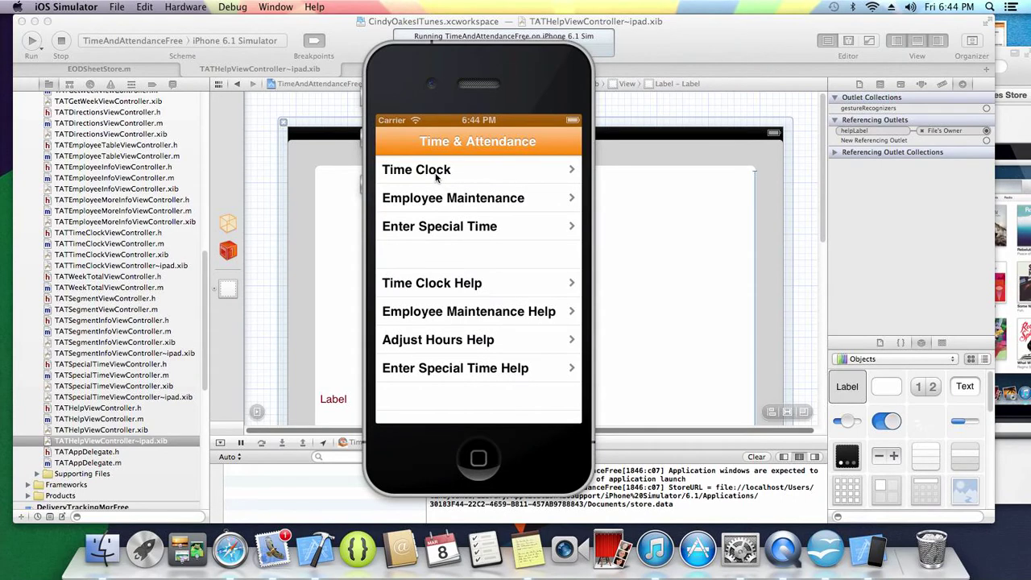
# - Check the Time Clock screen, then open the New Employee Name record from Employees
pyautogui.click(435, 177)
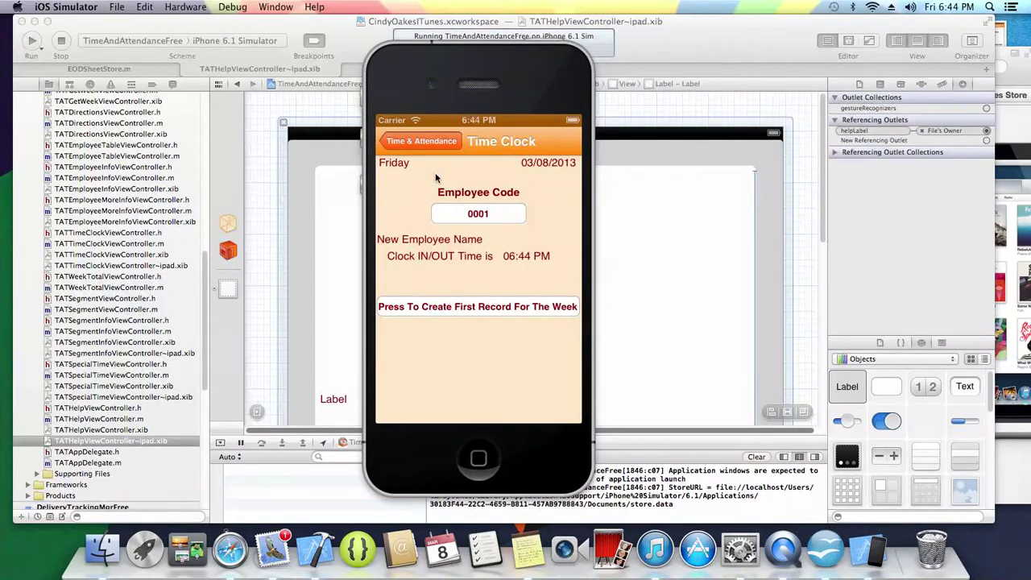
pyautogui.click(426, 142)
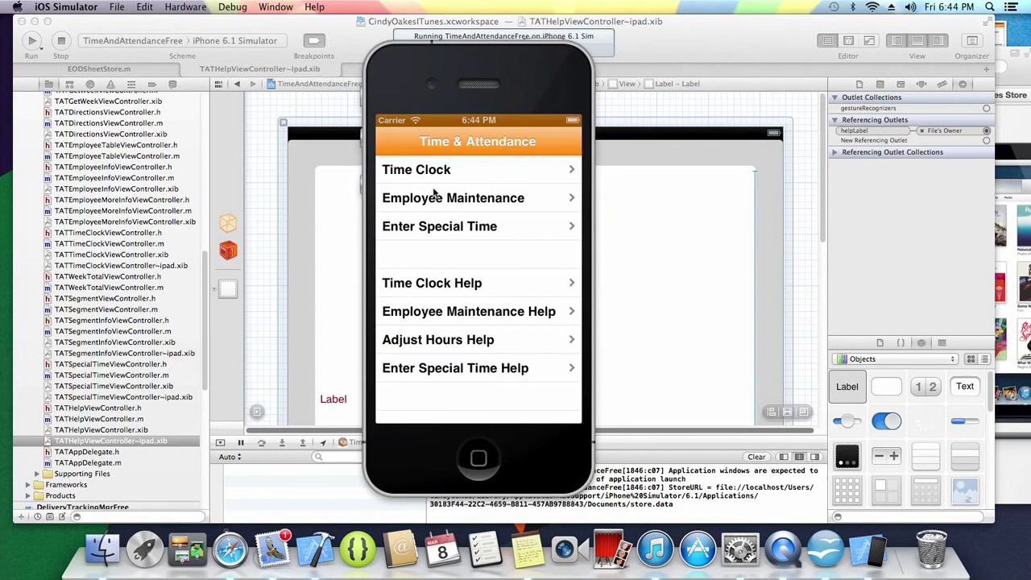
pyautogui.click(435, 199)
pyautogui.click(435, 197)
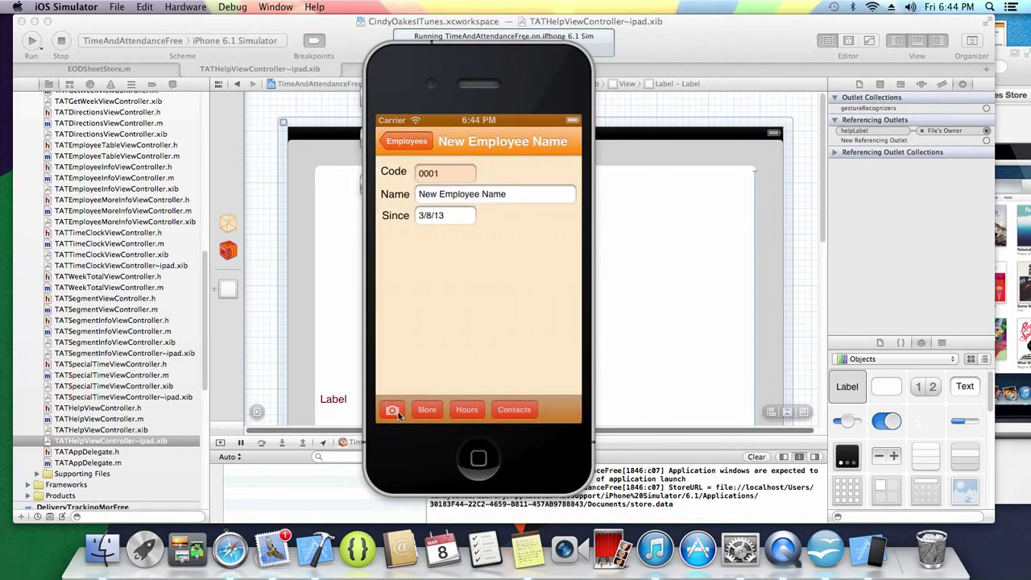
# - Replace the placeholder name with the employee's full name, capitalising the surname
pyautogui.click(398, 412)
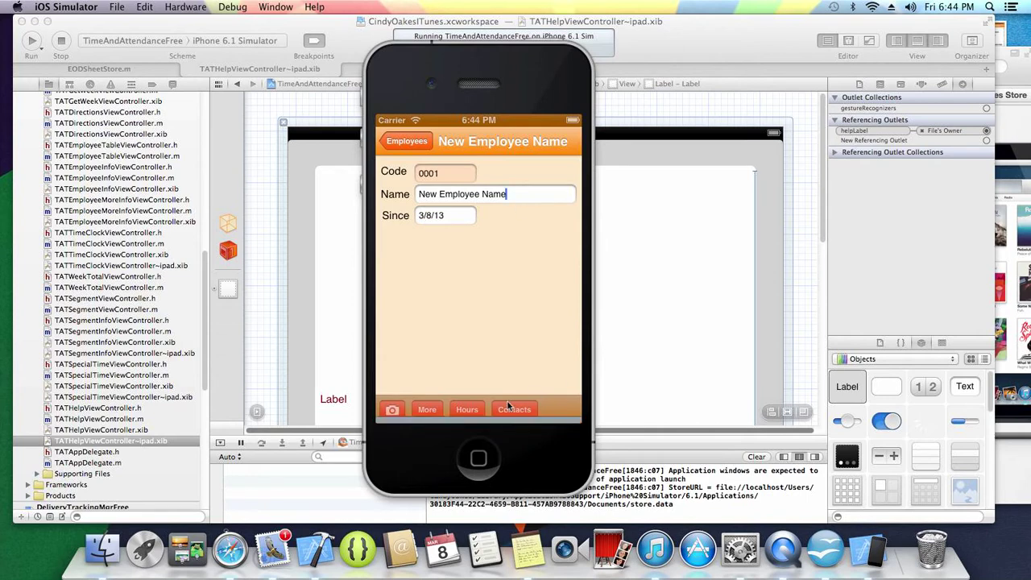
pyautogui.moveTo(508, 196); pyautogui.dragTo(507, 198)
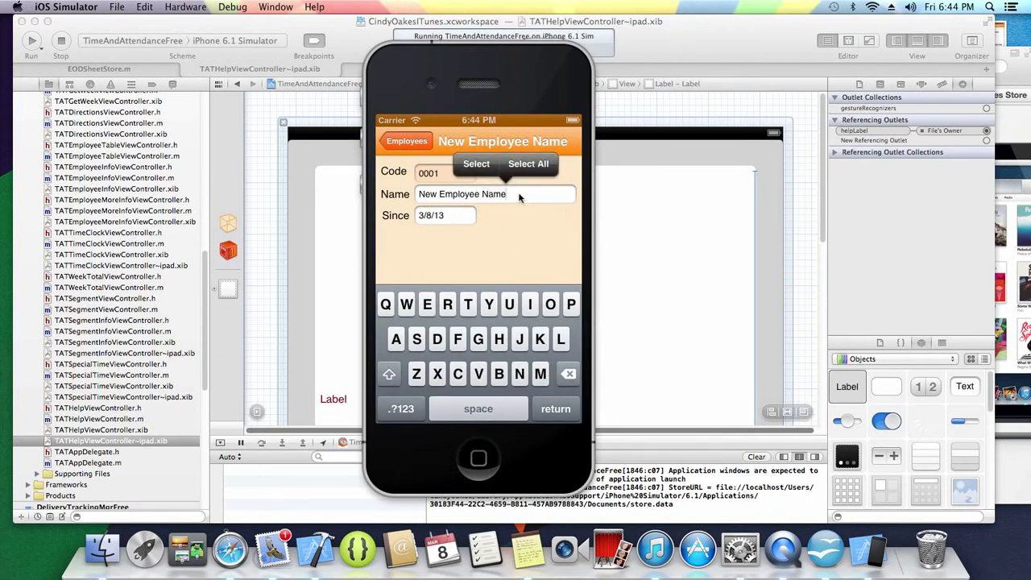
pyautogui.click(455, 198)
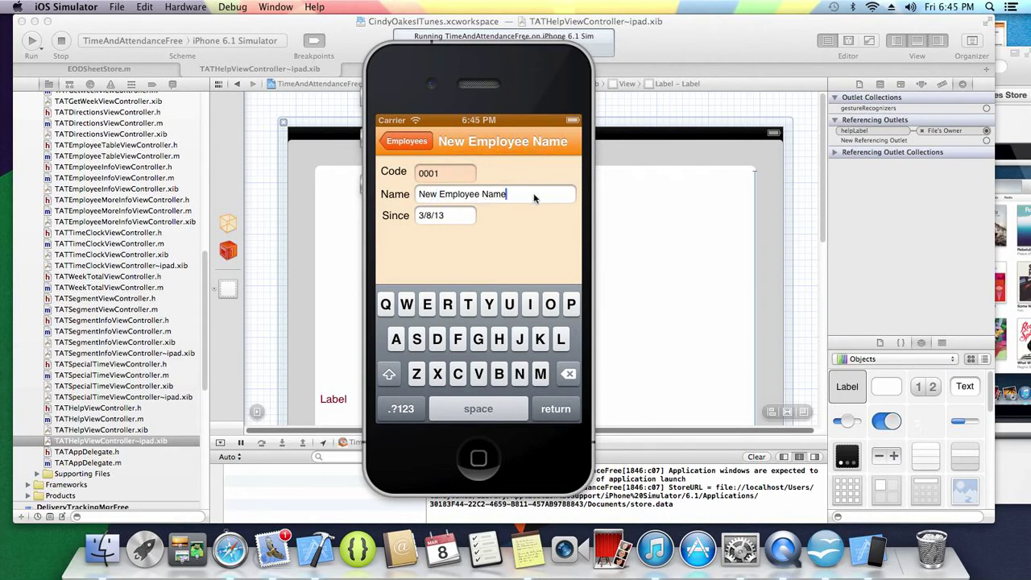
pyautogui.press('BackSpace')
pyautogui.press('BackSpace')
pyautogui.press('BackSpace')
pyautogui.press('BackSpace')
pyautogui.press('BackSpace')
pyautogui.press('BackSpace')
pyautogui.press('BackSpace')
pyautogui.press('BackSpace')
pyautogui.press('BackSpace')
pyautogui.press('BackSpace')
pyautogui.press('BackSpace')
pyautogui.press('BackSpace')
pyautogui.press('BackSpace')
pyautogui.press('BackSpace')
pyautogui.press('BackSpace')
pyautogui.press('BackSpace')
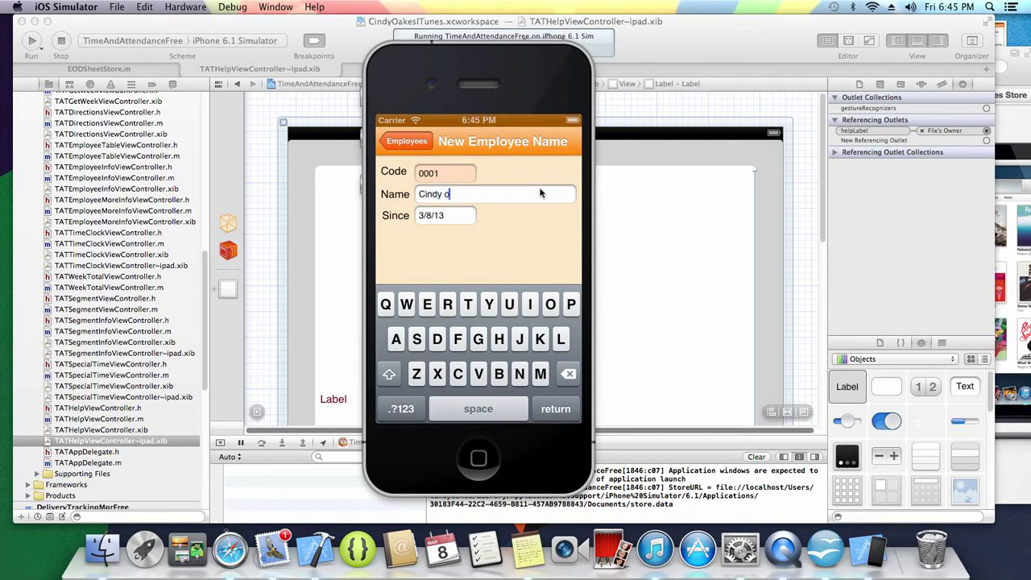
pyautogui.write('oakes')
pyautogui.press('BackSpace')
pyautogui.press('BackSpace')
pyautogui.press('BackSpace')
pyautogui.press('BackSpace')
pyautogui.press('BackSpace')
pyautogui.write('Oake')
pyautogui.press('Return')
# - Set employee 0001's picture from Saved Photos and go back to the Employees list
pyautogui.click(429, 412)
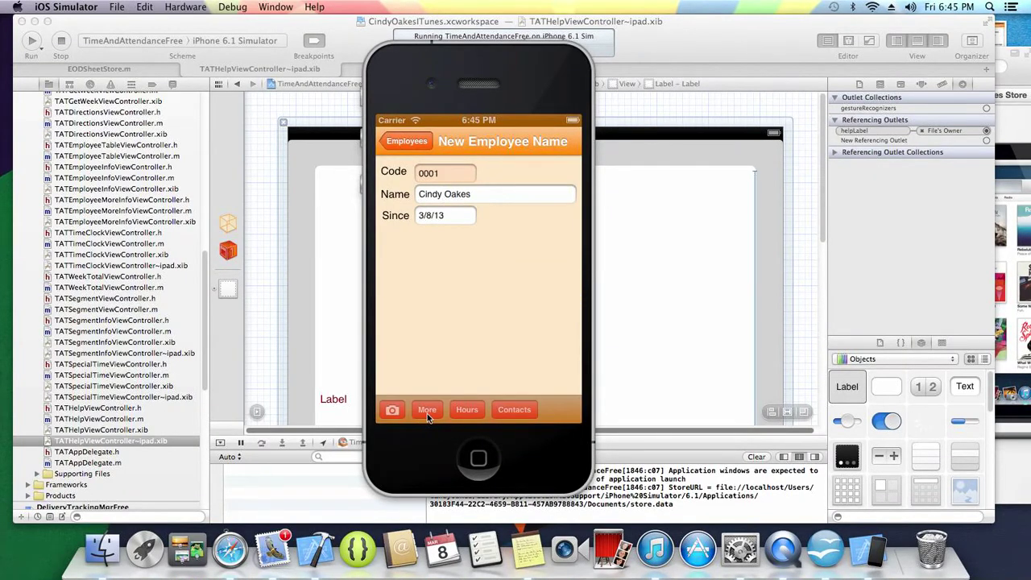
pyautogui.click(398, 410)
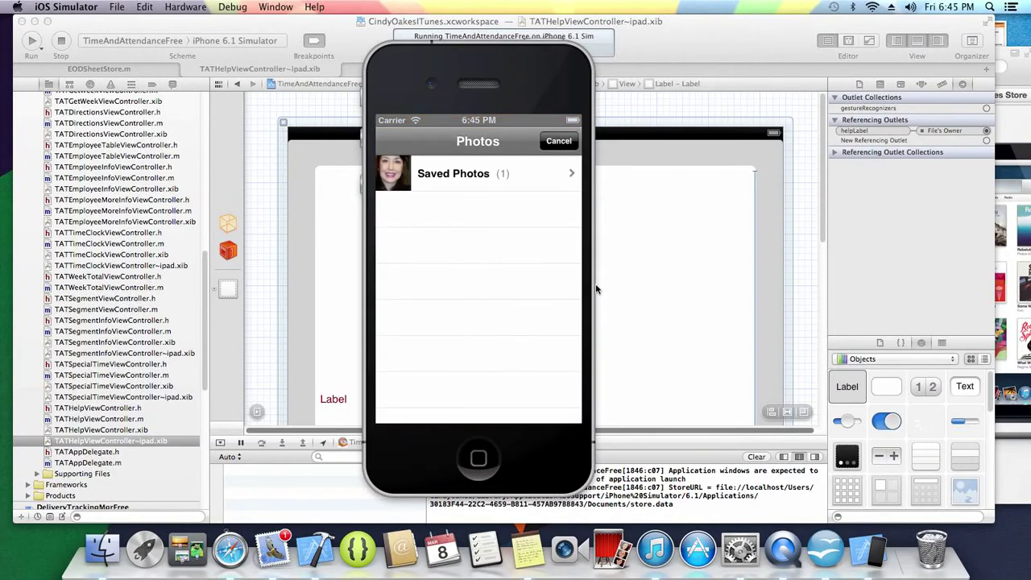
pyautogui.click(431, 188)
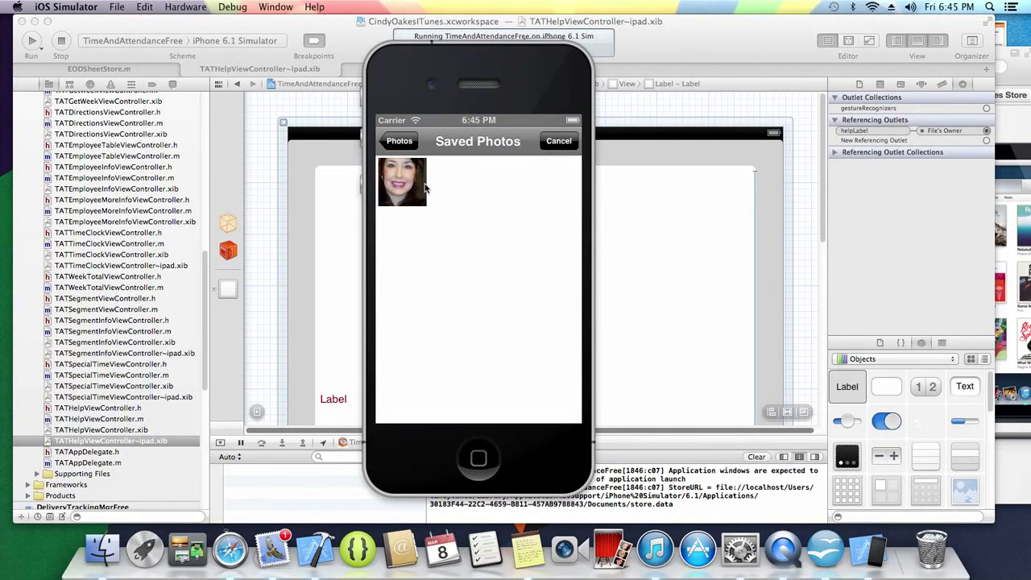
pyautogui.click(428, 185)
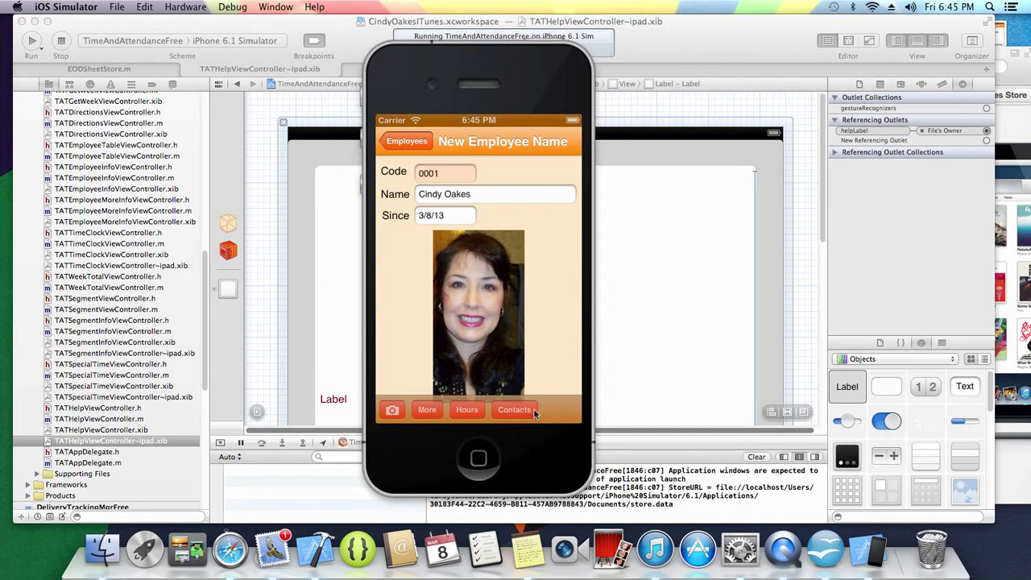
pyautogui.click(405, 148)
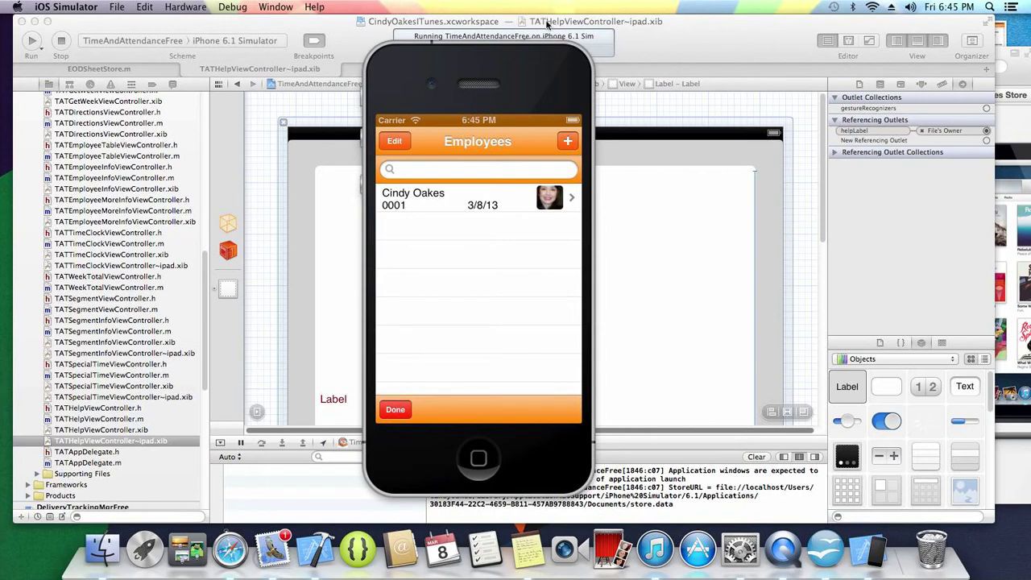
# - Try adding an employee with code 0001 and dismiss the duplicate code warning
pyautogui.click(567, 146)
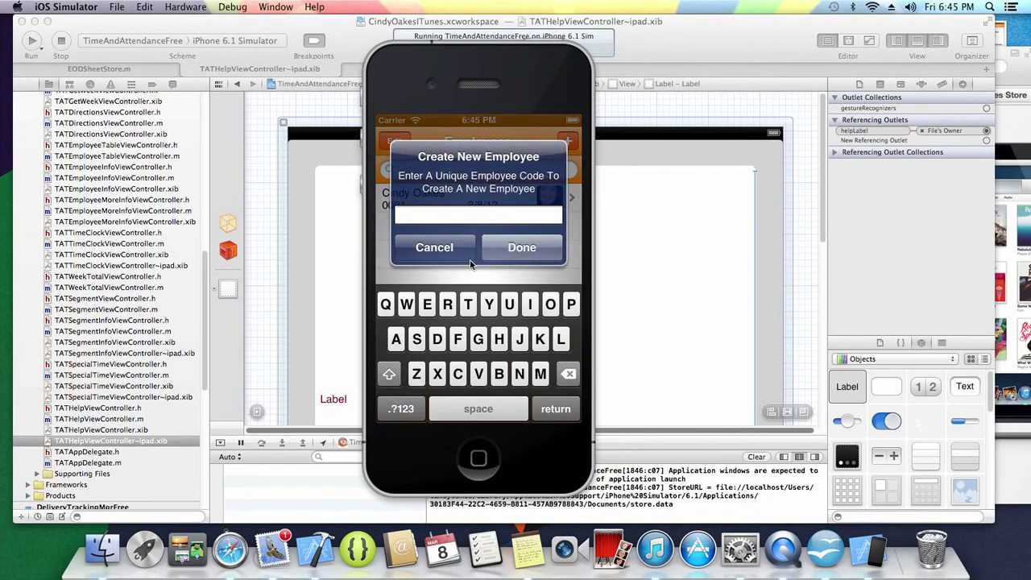
pyautogui.write('0001')
pyautogui.click(559, 248)
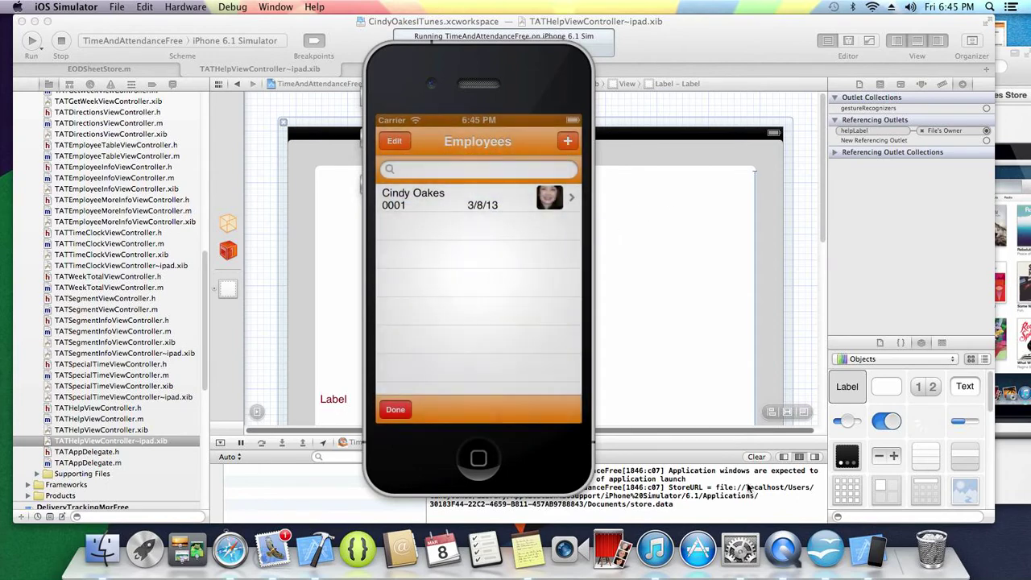
pyautogui.click(494, 311)
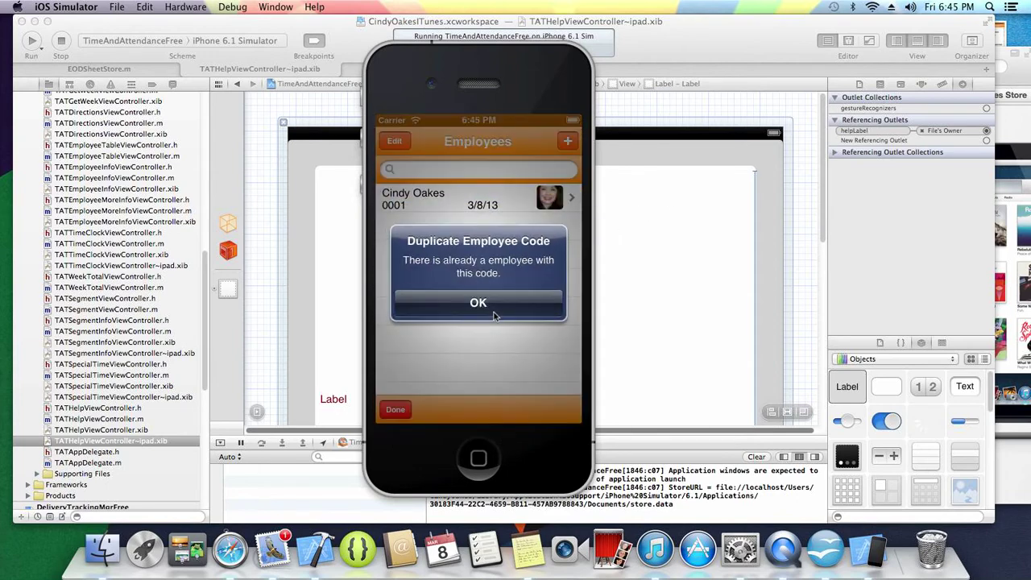
# - Add a new employee coded with the employee's first name and return to the list
pyautogui.click(568, 142)
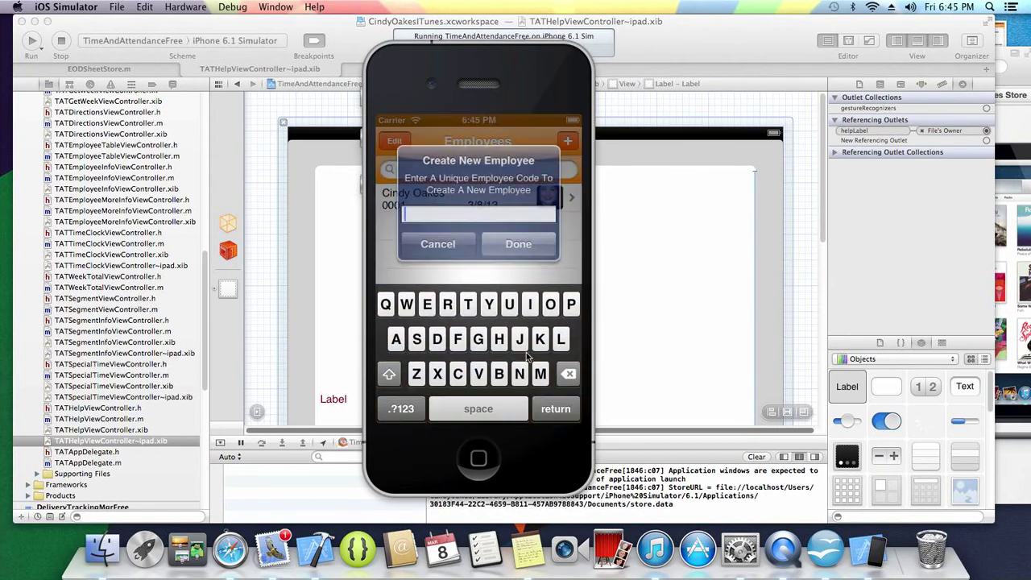
pyautogui.write('cindy')
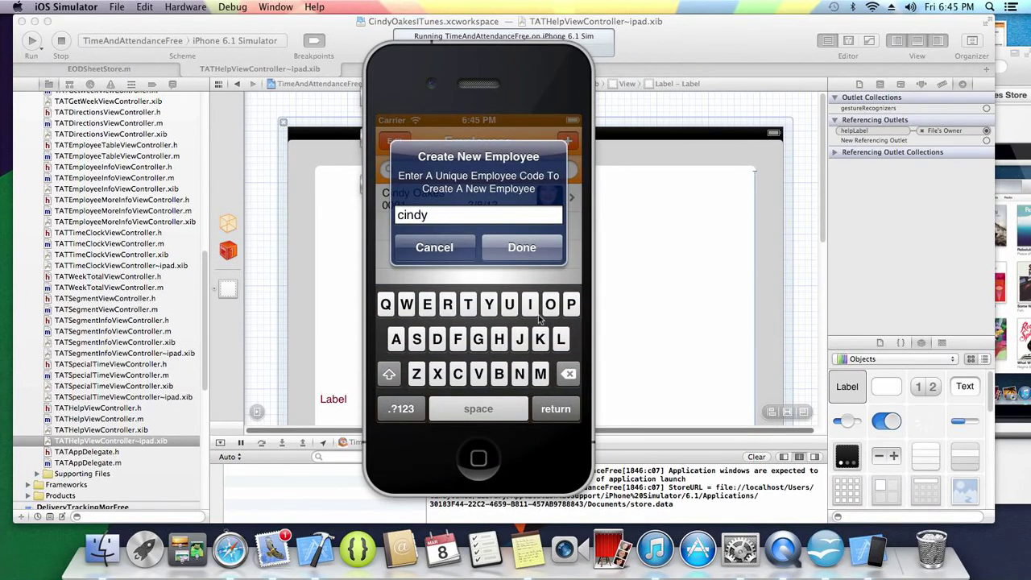
pyautogui.press('Return')
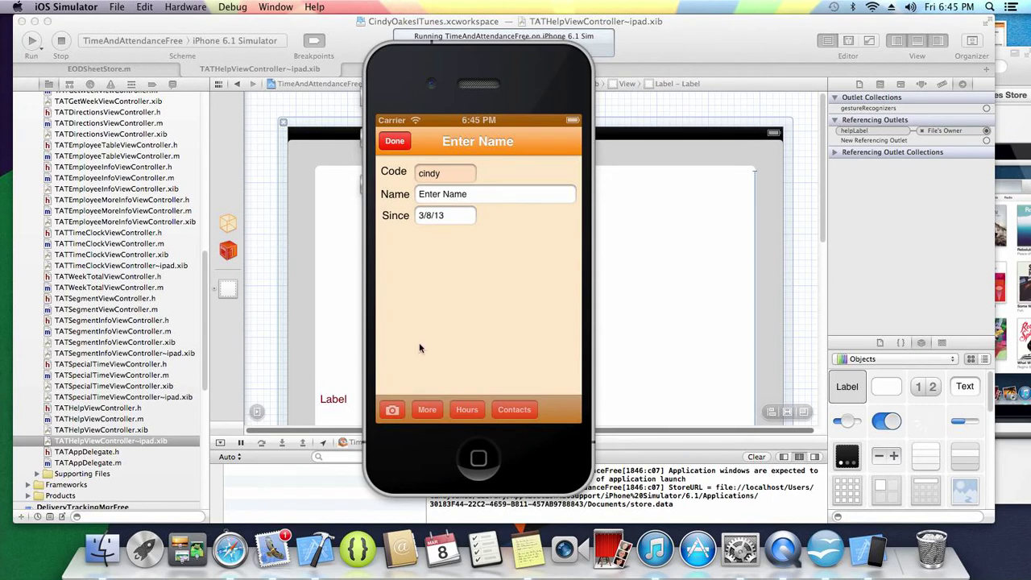
pyautogui.click(393, 140)
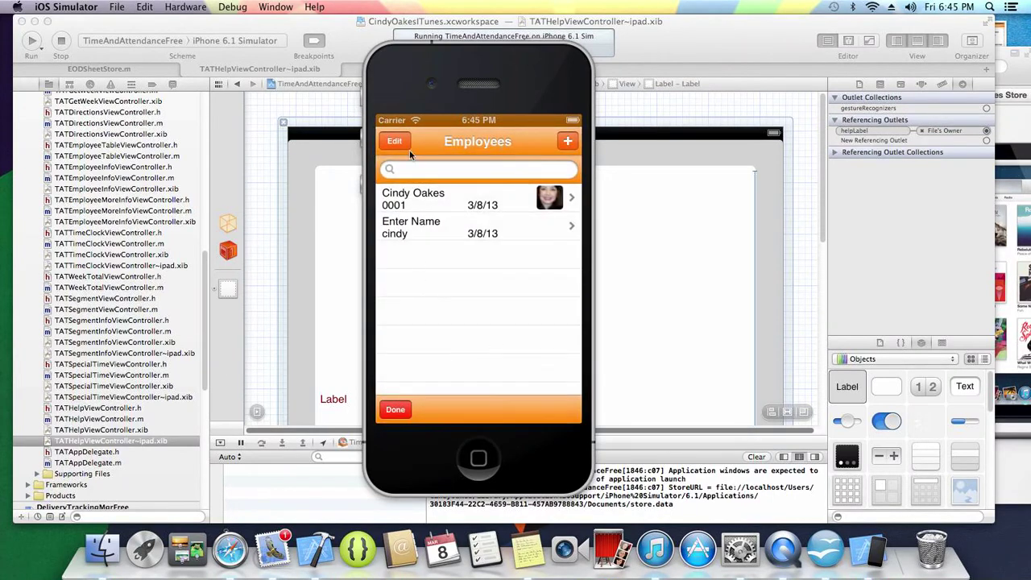
# - Clock employee 0001 in by creating the week's first Time Clock record
pyautogui.click(396, 409)
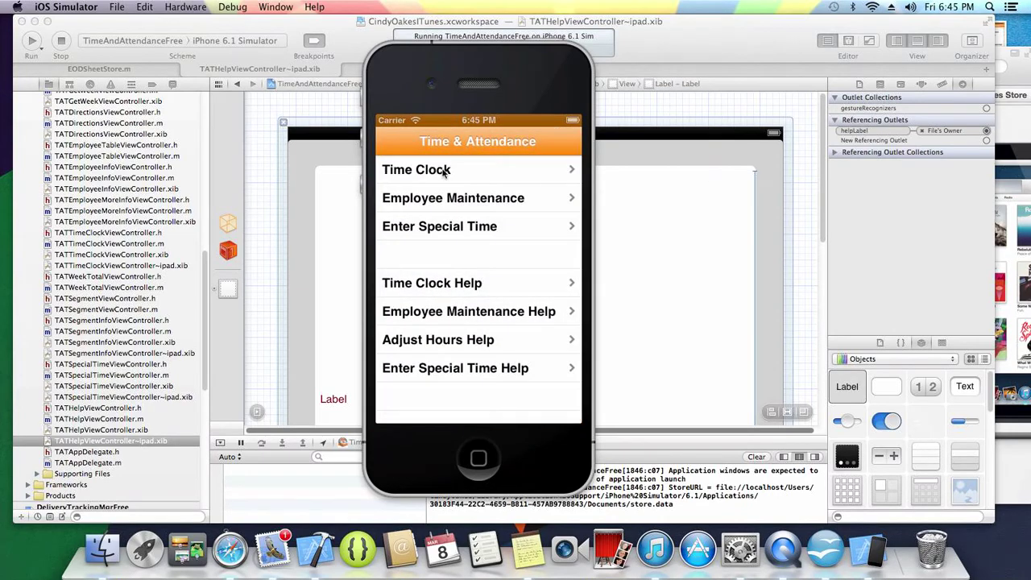
pyautogui.click(444, 171)
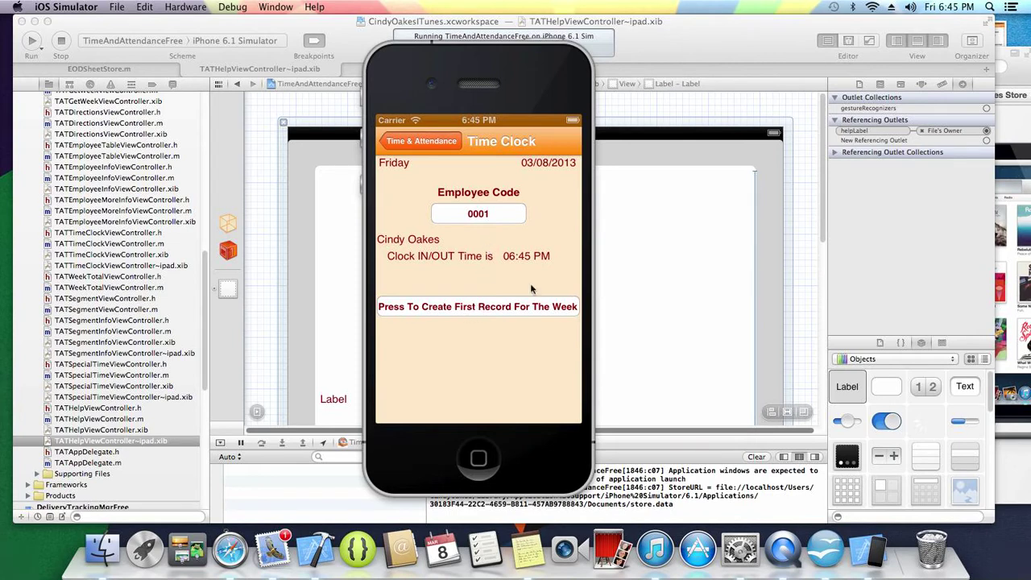
pyautogui.click(478, 309)
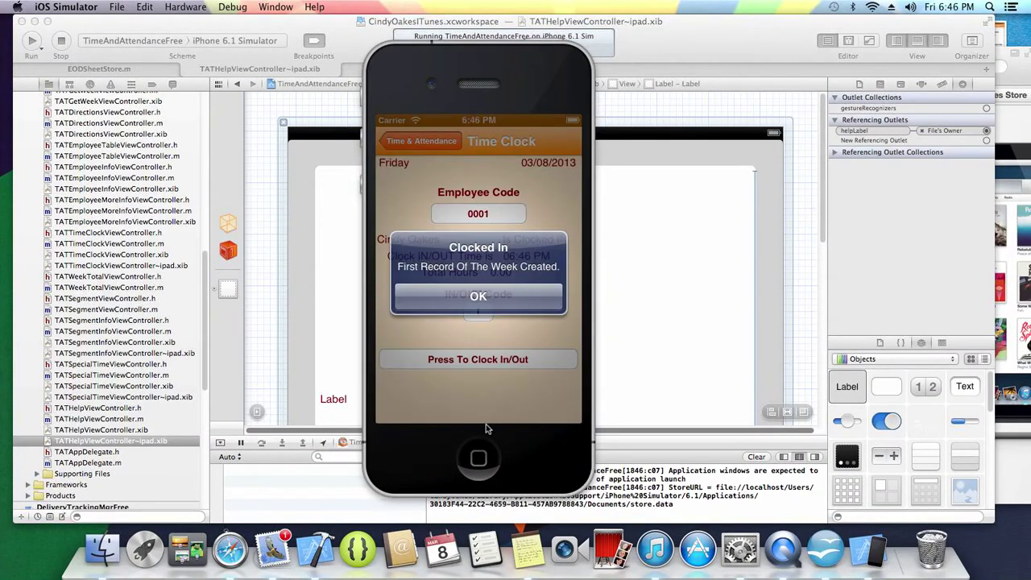
pyautogui.click(479, 296)
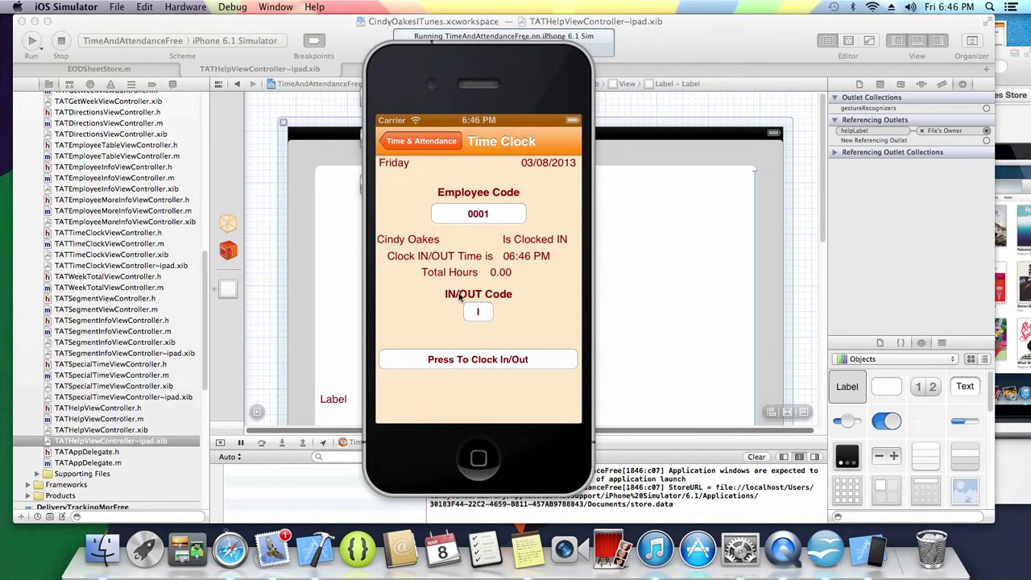
# - Clock the employee out with IN/OUT code O and return to the menu
pyautogui.click(482, 314)
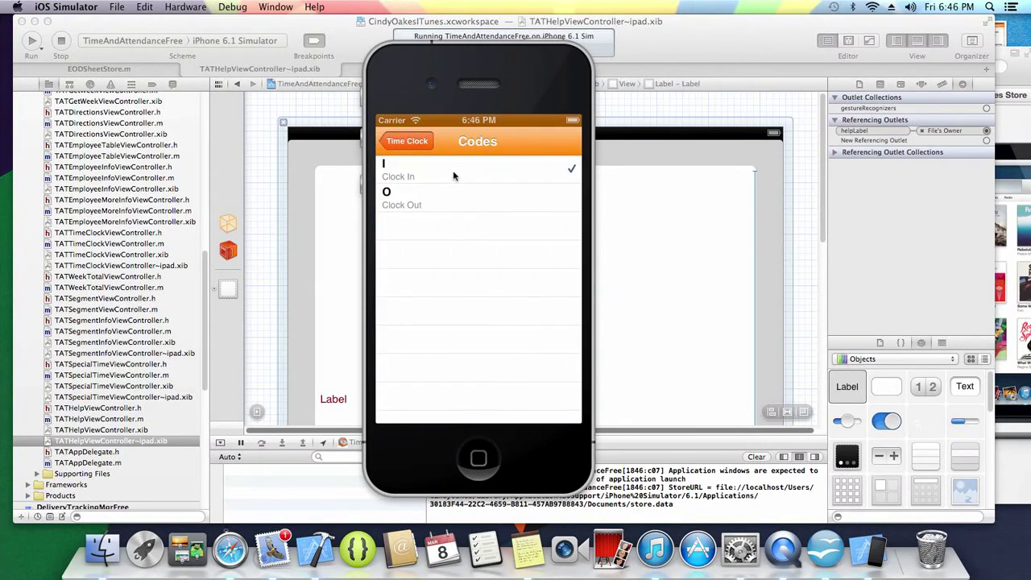
pyautogui.click(461, 206)
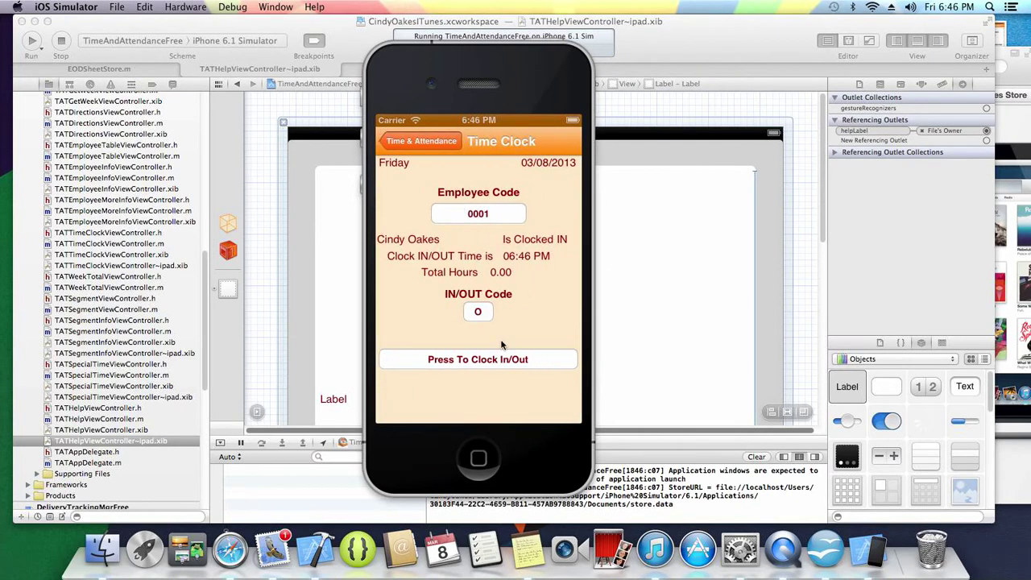
pyautogui.click(497, 362)
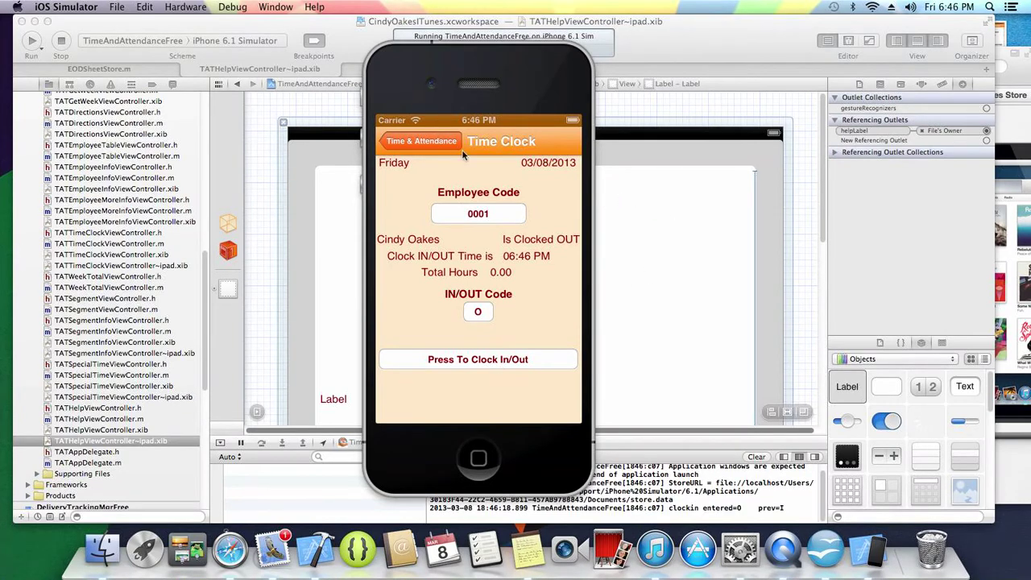
pyautogui.click(420, 141)
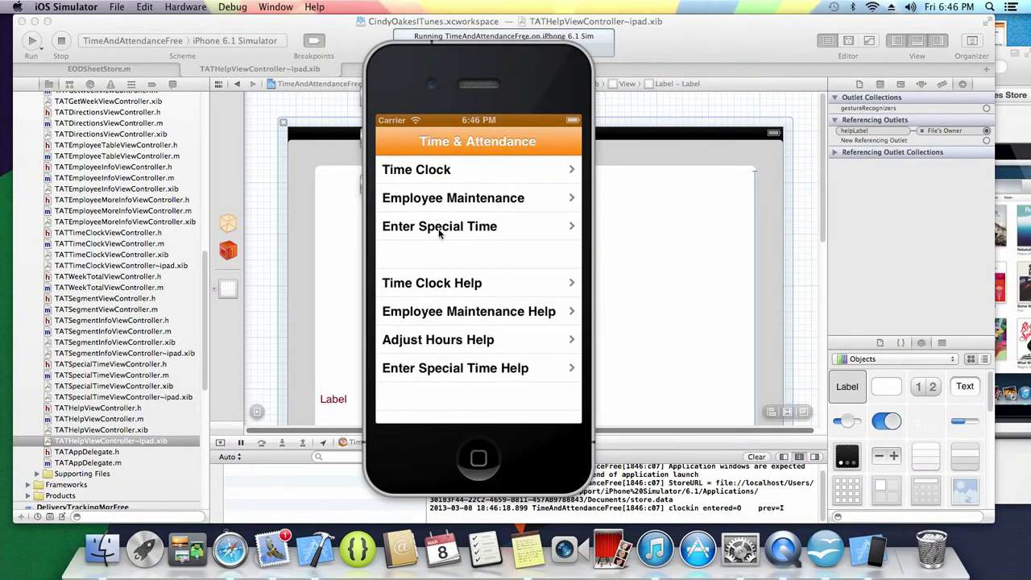
# - In Enter Special Time, choose type S (Sick) and the newly added employee
pyautogui.click(439, 229)
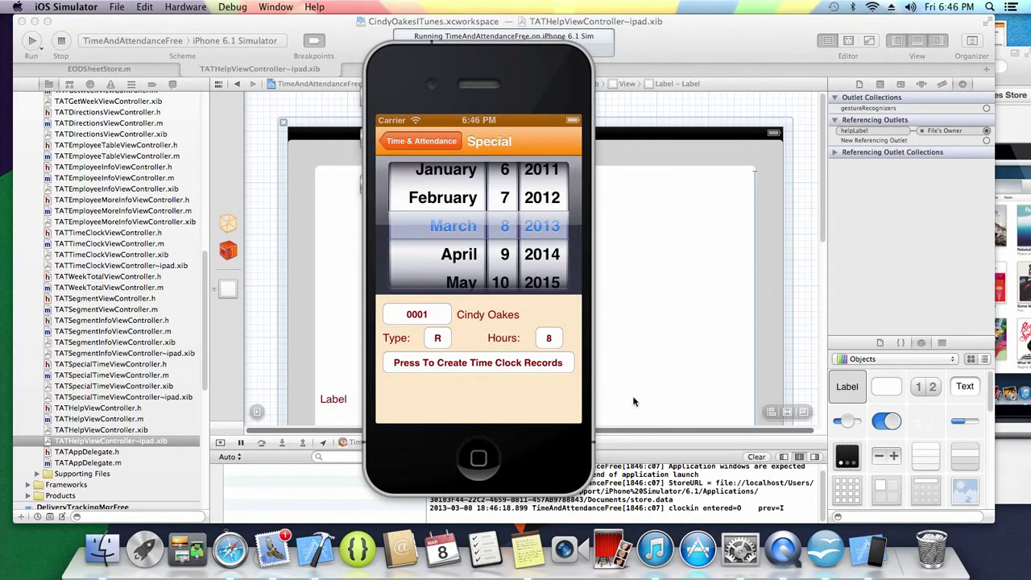
pyautogui.click(437, 339)
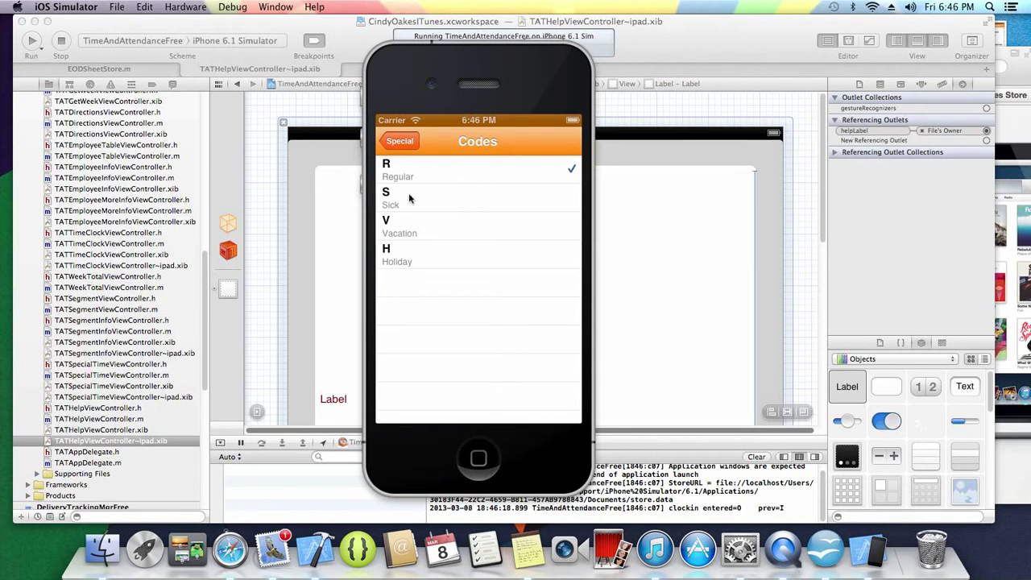
pyautogui.click(409, 193)
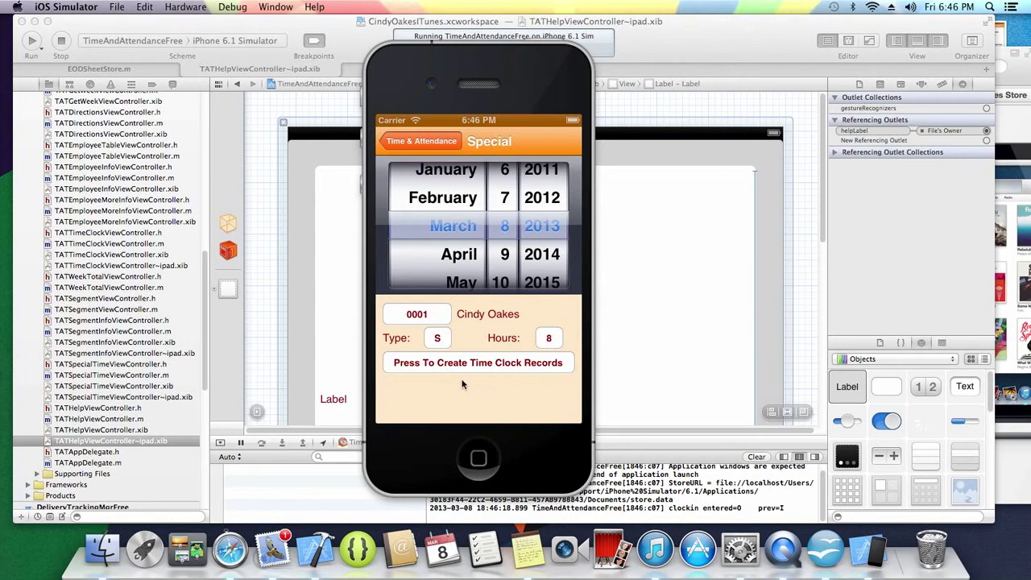
pyautogui.click(431, 321)
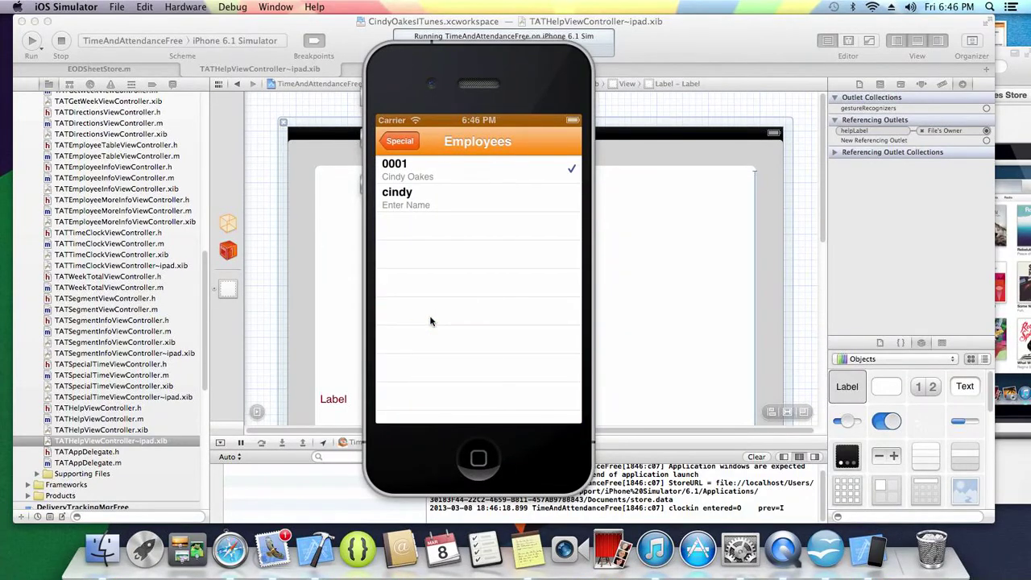
pyautogui.click(481, 208)
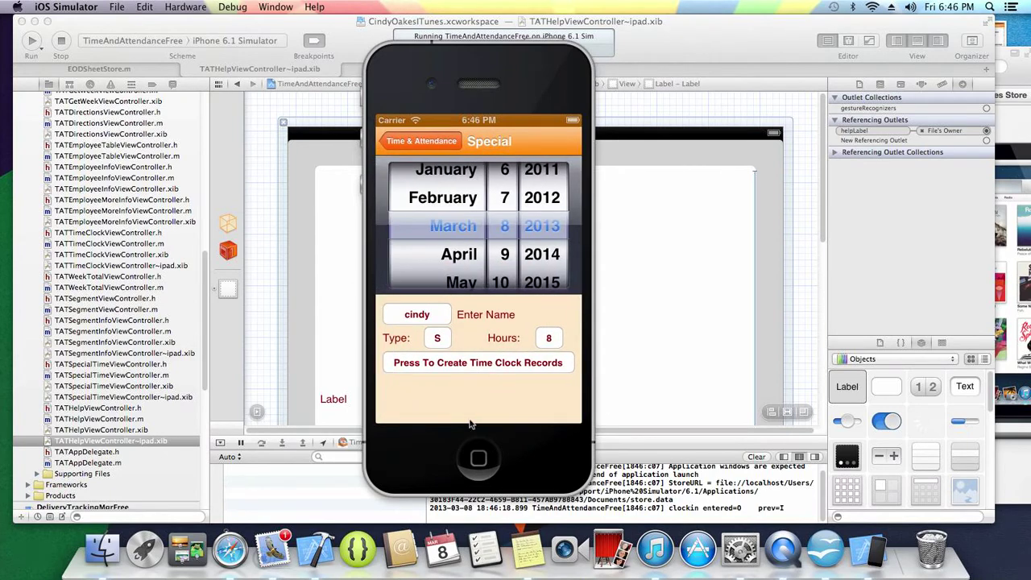
# - Create the 8-hour special time records for March 8, 2013 and return to the menu
pyautogui.click(466, 364)
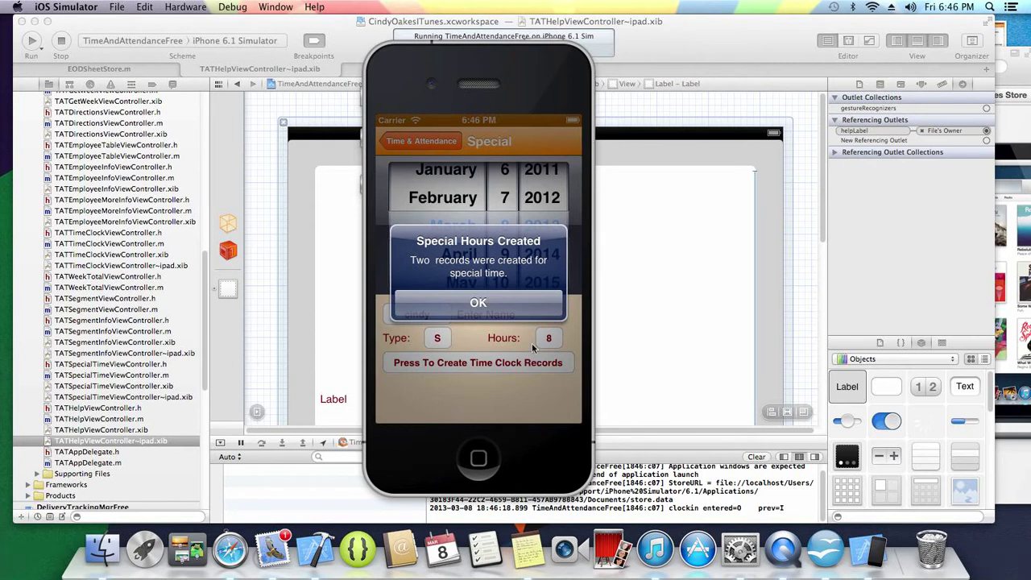
pyautogui.click(483, 303)
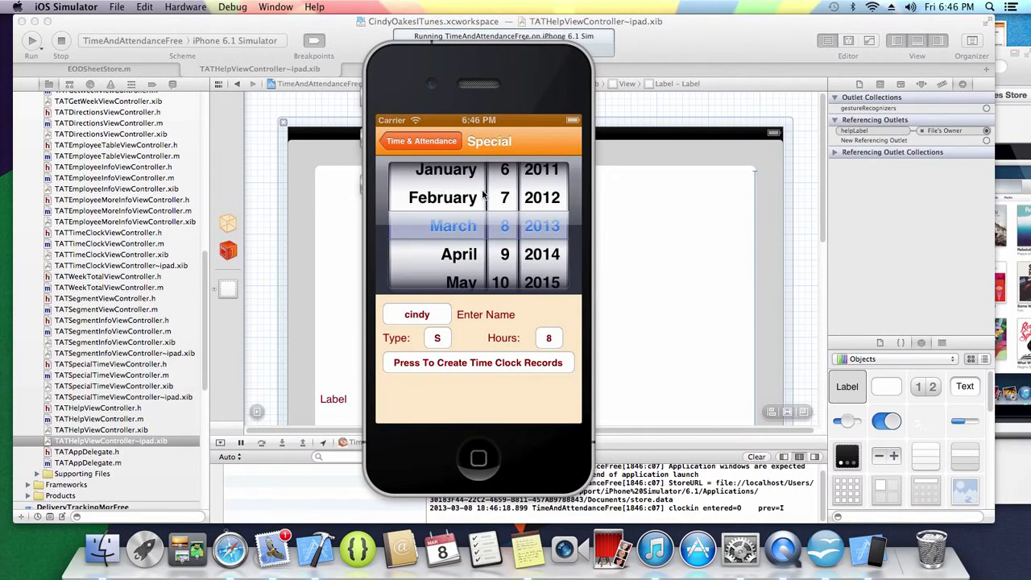
pyautogui.click(448, 143)
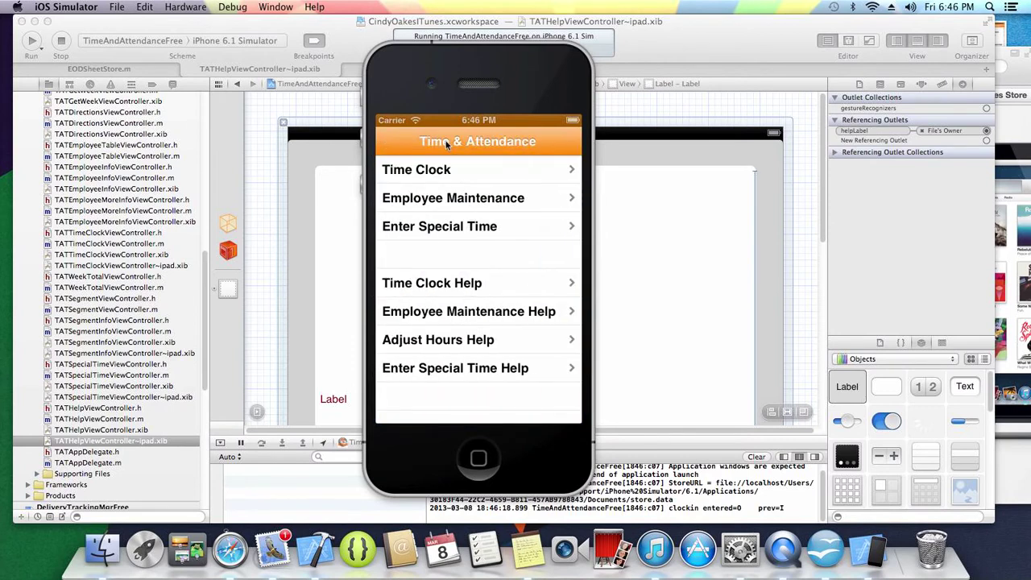
# - Give the second employee the Saved Photos picture, then view Week Totals: Week# 10, 8.00 hours
pyautogui.click(432, 202)
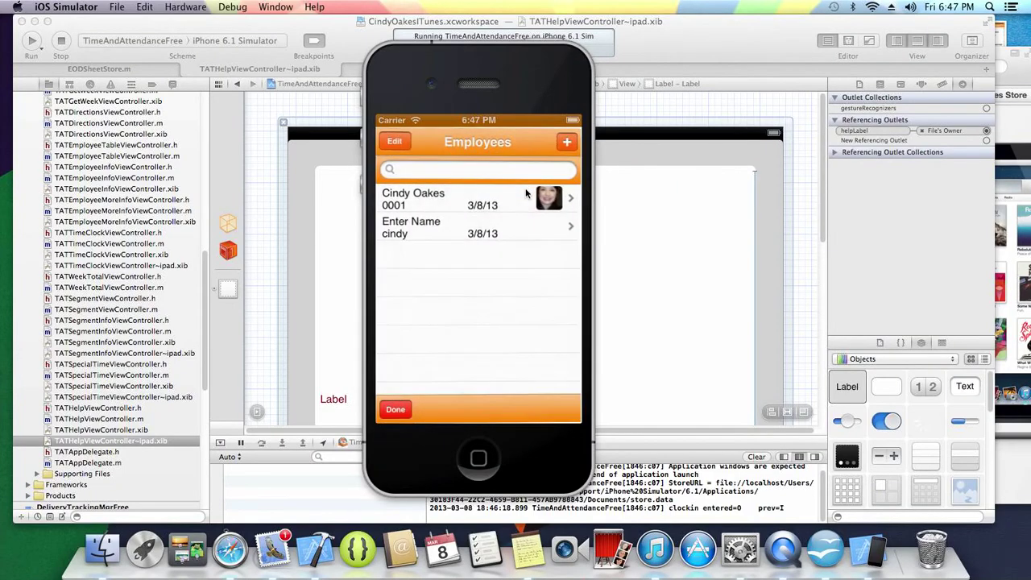
pyautogui.click(452, 235)
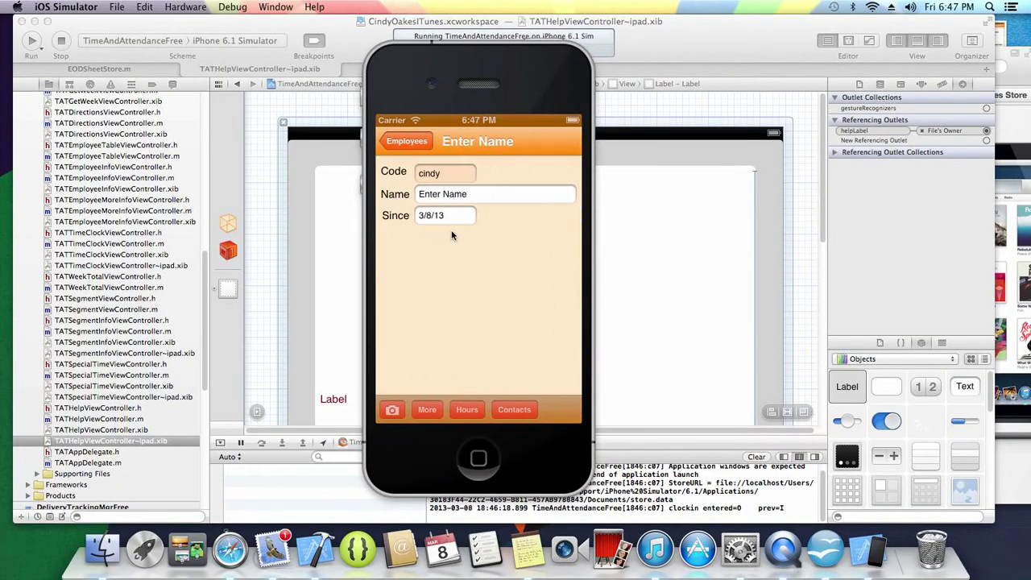
pyautogui.click(391, 410)
pyautogui.click(443, 176)
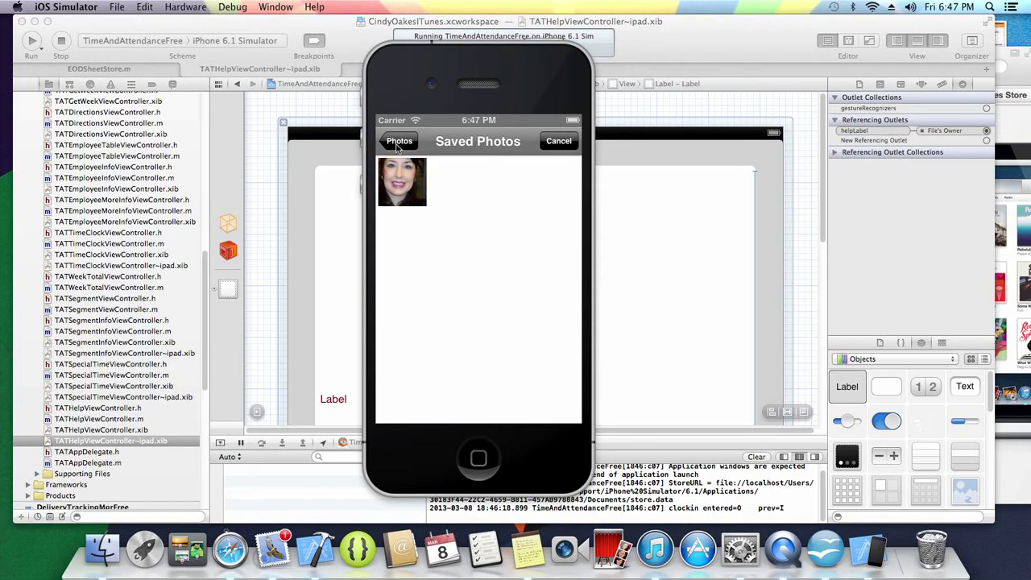
pyautogui.click(408, 173)
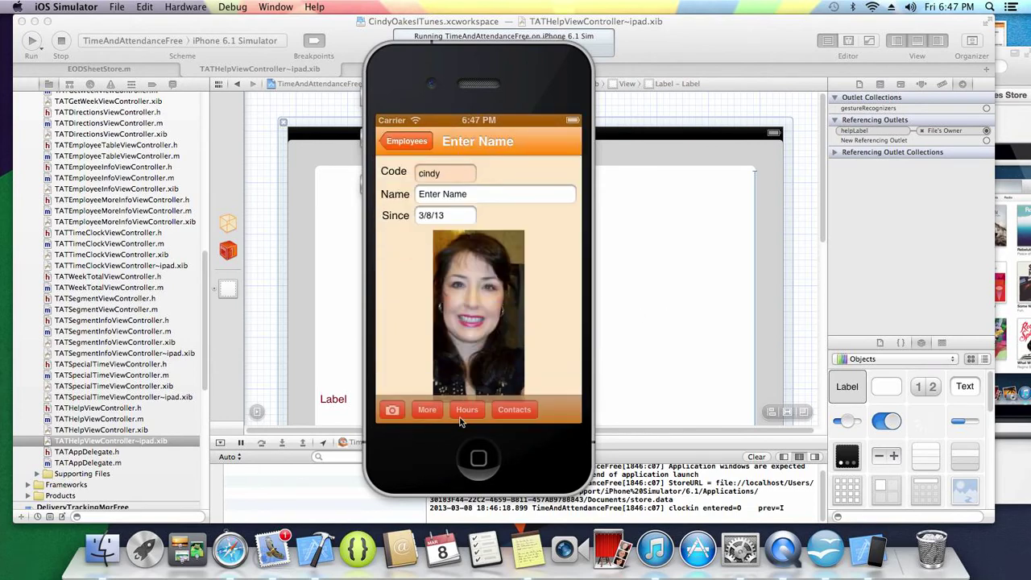
pyautogui.click(463, 414)
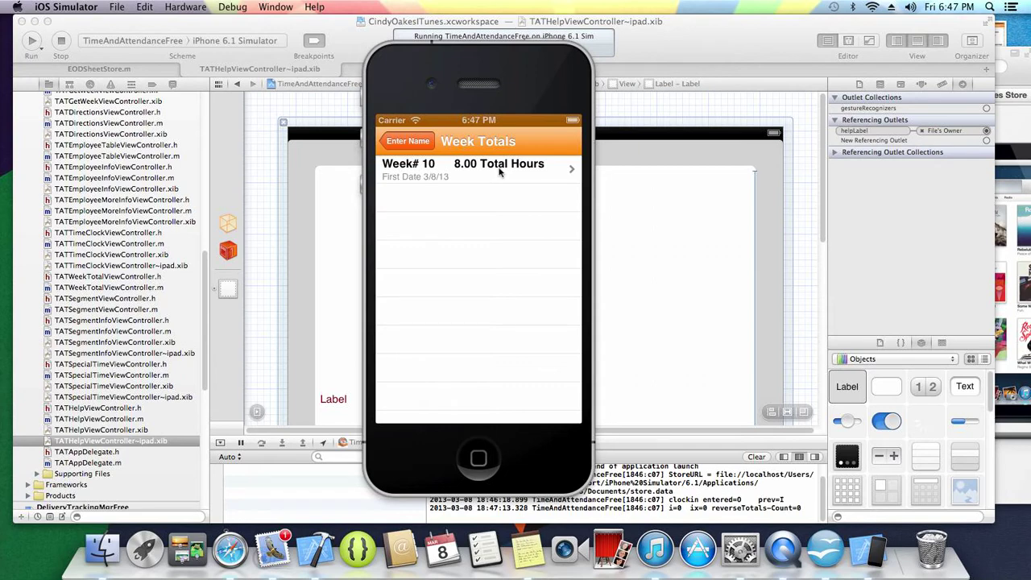
# - In Week# 10, move the 3/8/13 clock-in record's date to Mon Mar 11
pyautogui.click(499, 169)
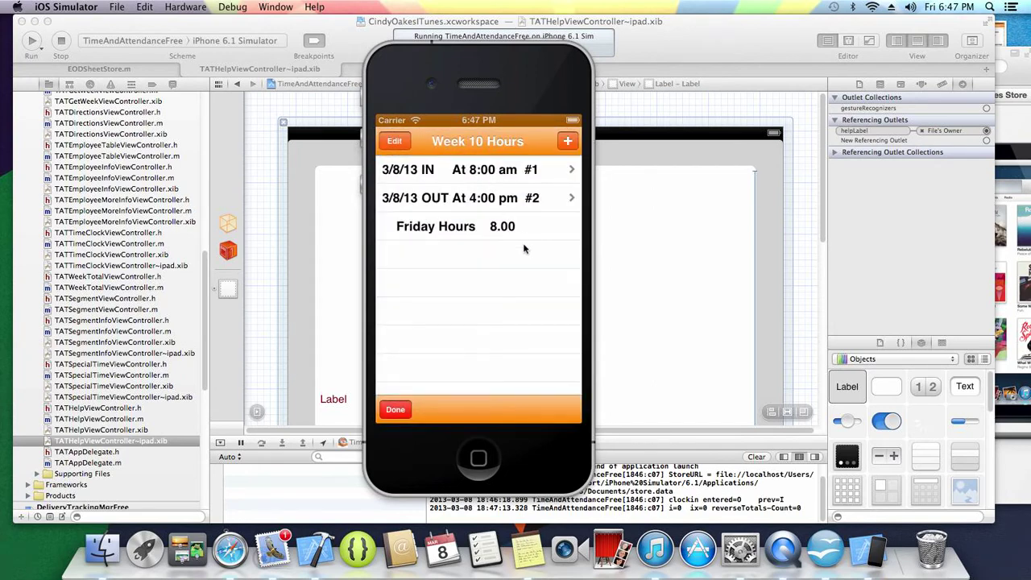
pyautogui.click(473, 170)
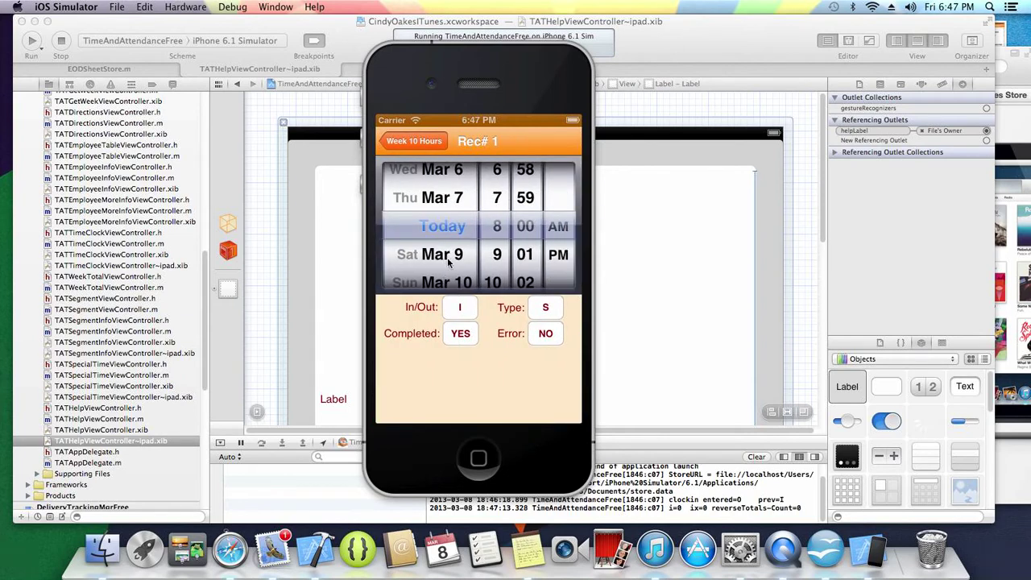
pyautogui.moveTo(449, 252); pyautogui.dragTo(445, 199)
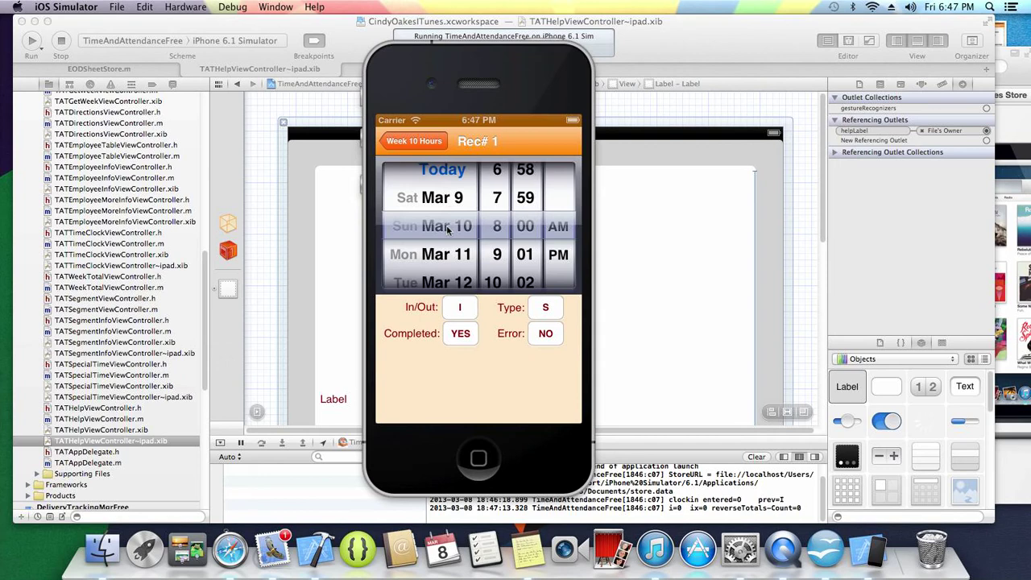
pyautogui.moveTo(448, 232); pyautogui.dragTo(450, 203)
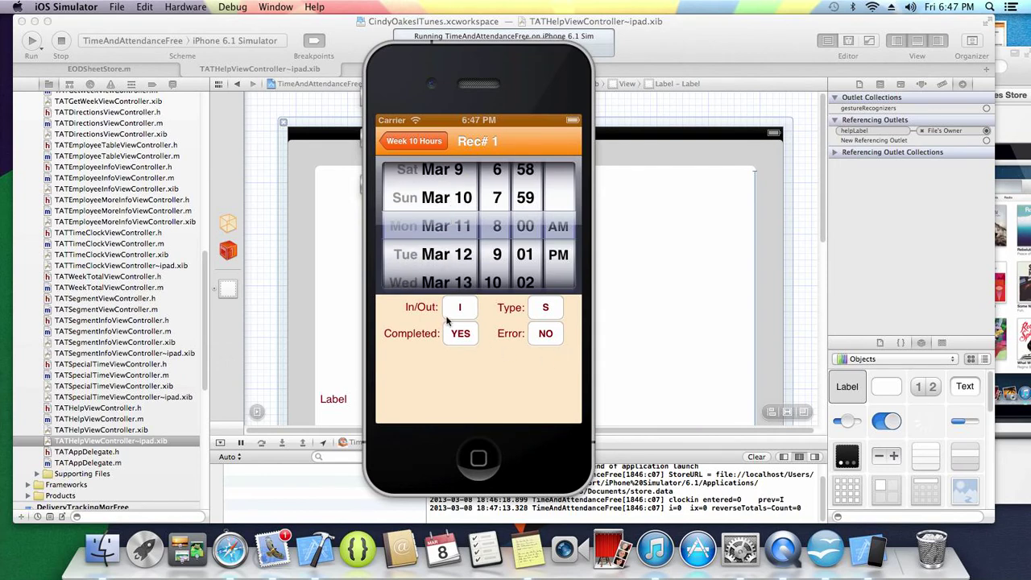
pyautogui.click(416, 141)
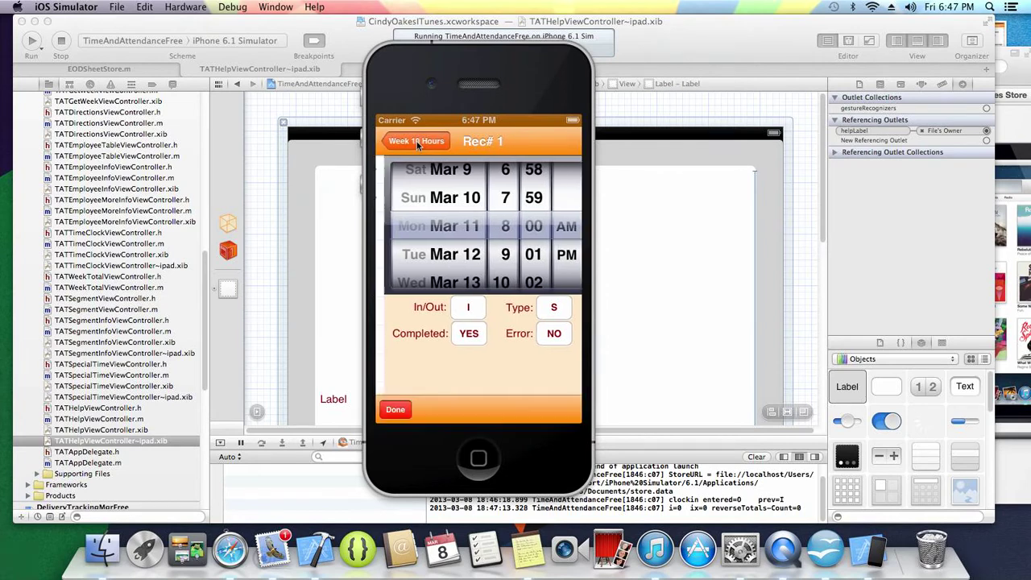
# - Move the 3/8/13 clock-out record's date to Mon Mar 11 as well
pyautogui.click(474, 171)
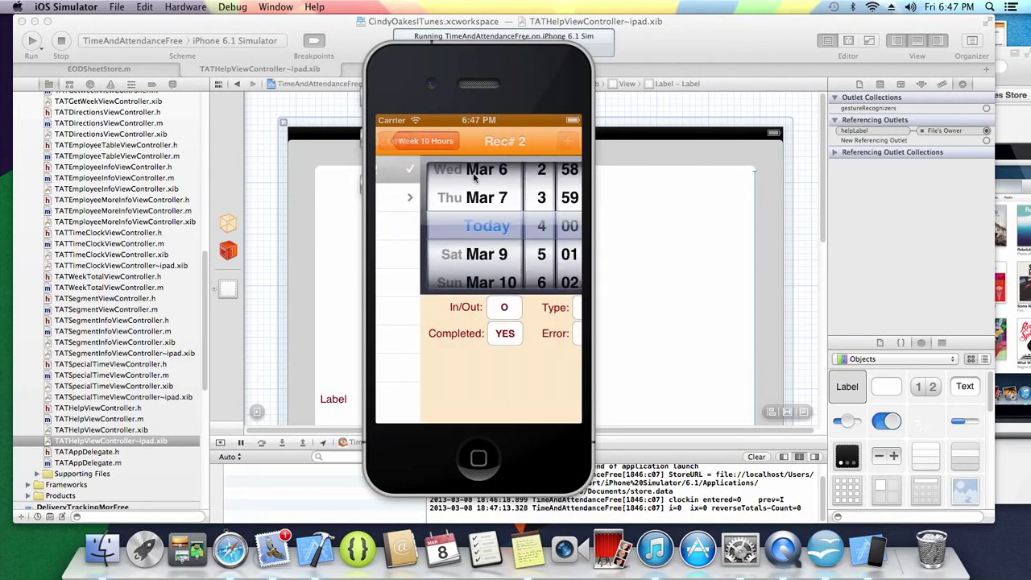
pyautogui.moveTo(435, 254); pyautogui.dragTo(442, 200)
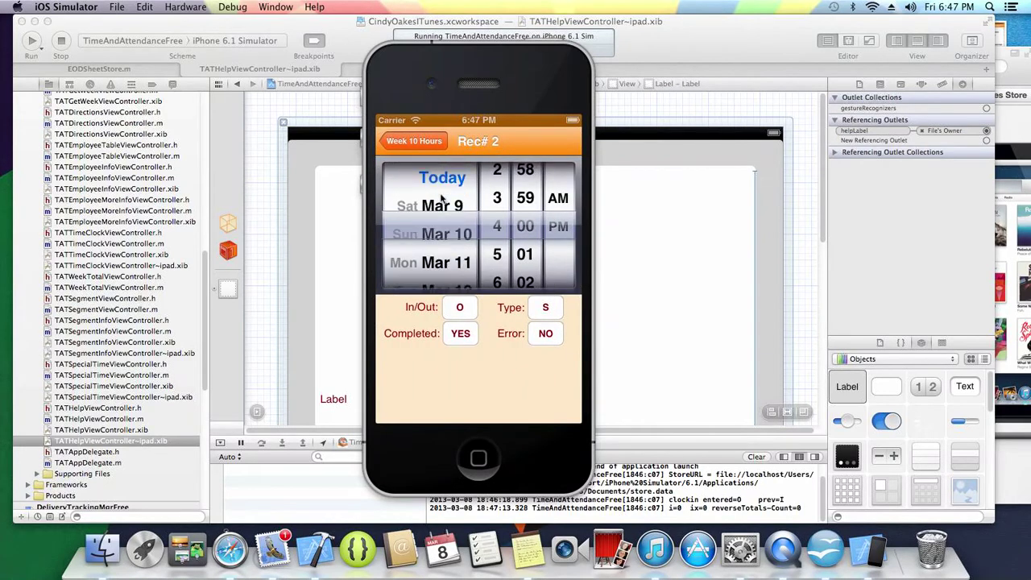
pyautogui.click(451, 257)
pyautogui.click(413, 144)
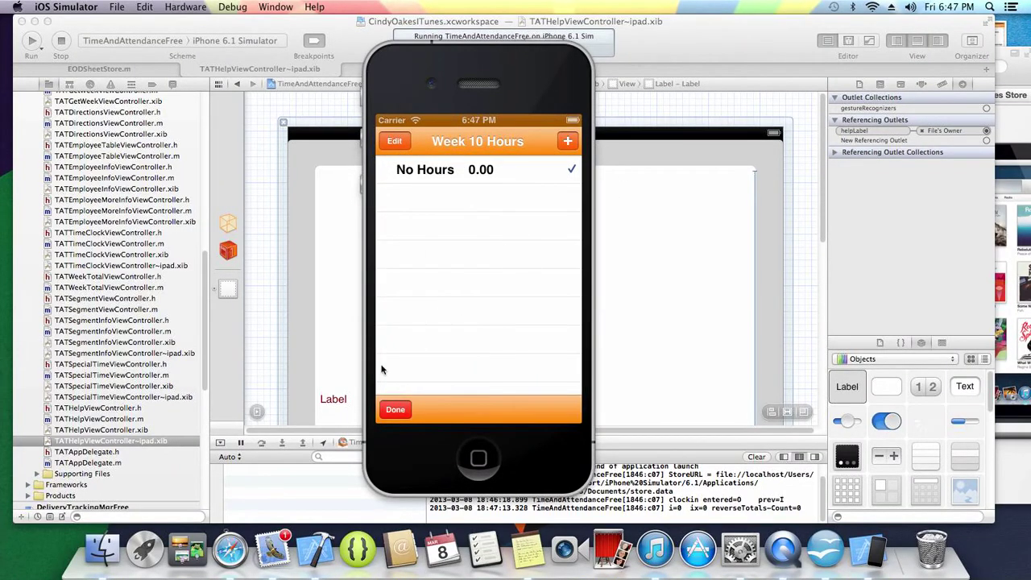
# - Confirm Week# 11 holds the 8.00 Monday hours, then back out to the Time & Attendance menu
pyautogui.click(397, 410)
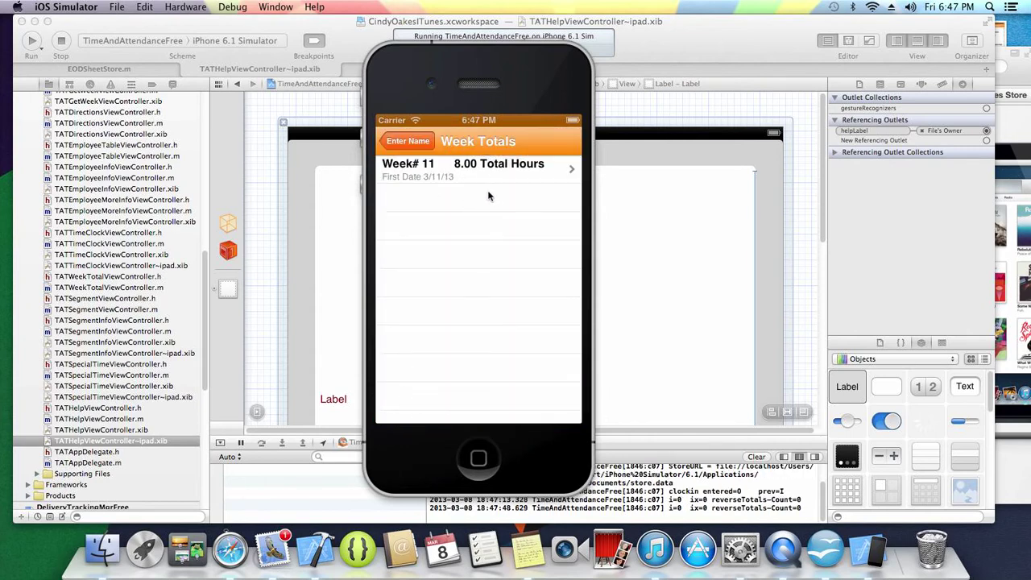
pyautogui.click(452, 167)
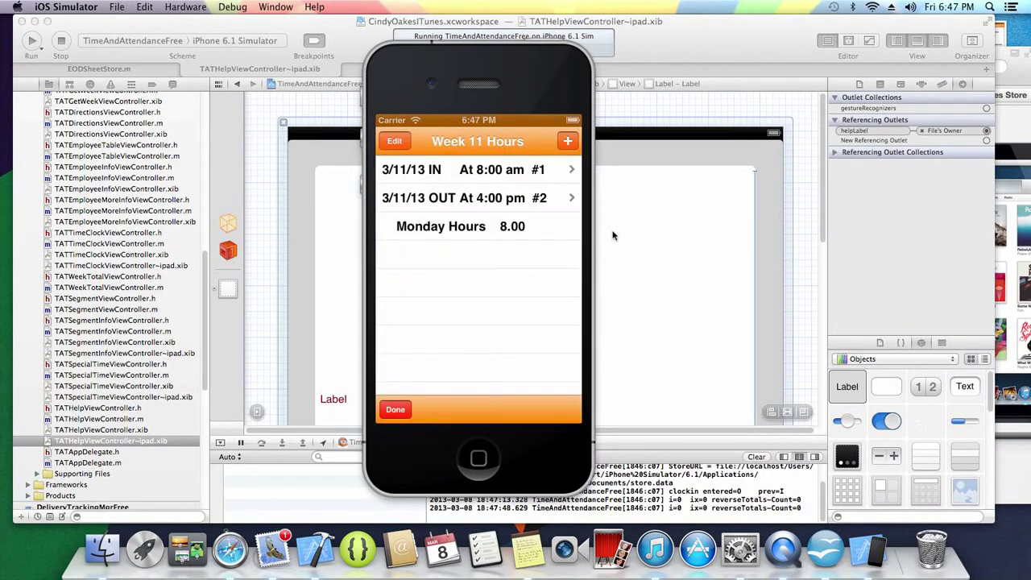
pyautogui.click(392, 411)
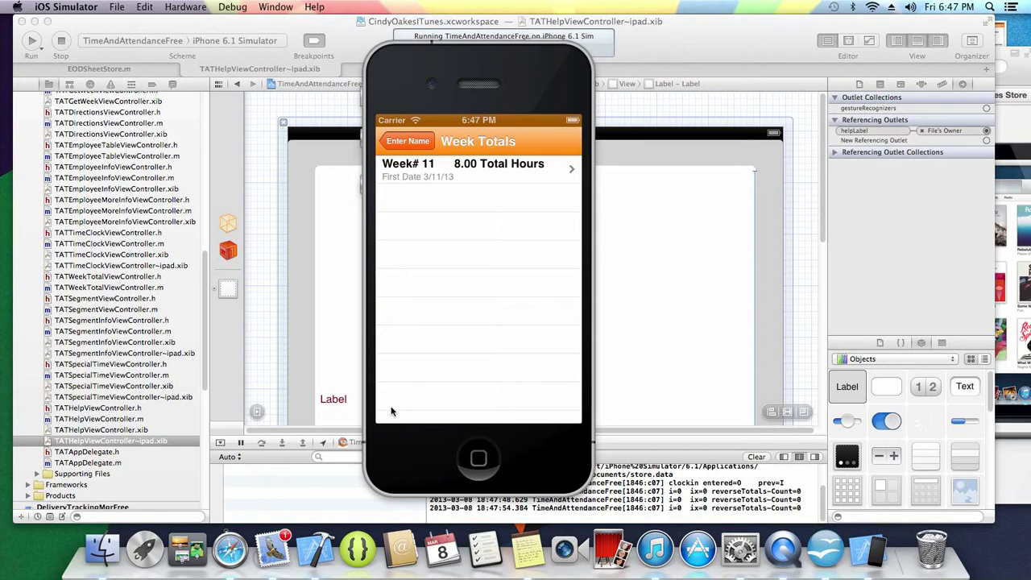
pyautogui.click(426, 141)
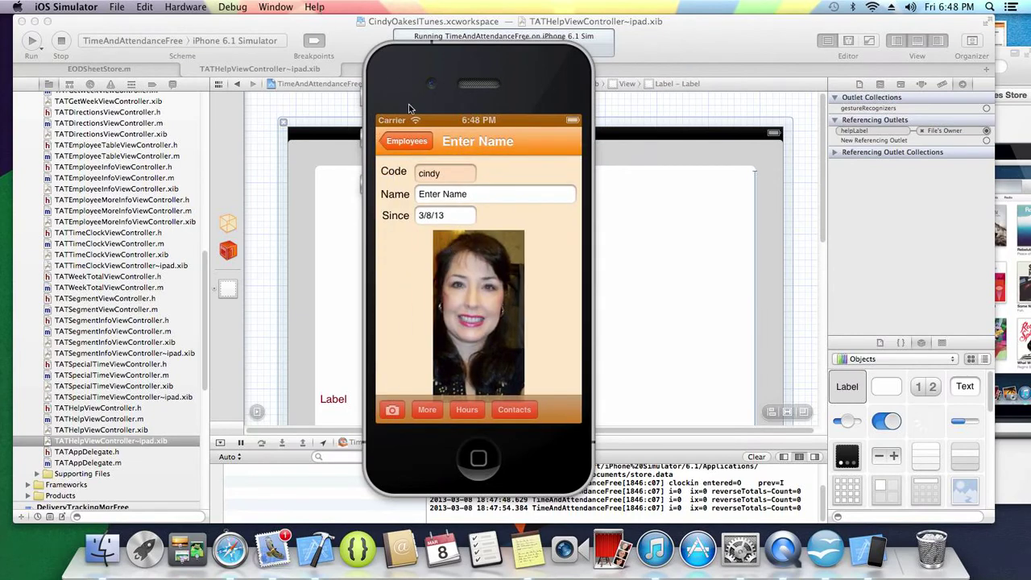
pyautogui.click(408, 143)
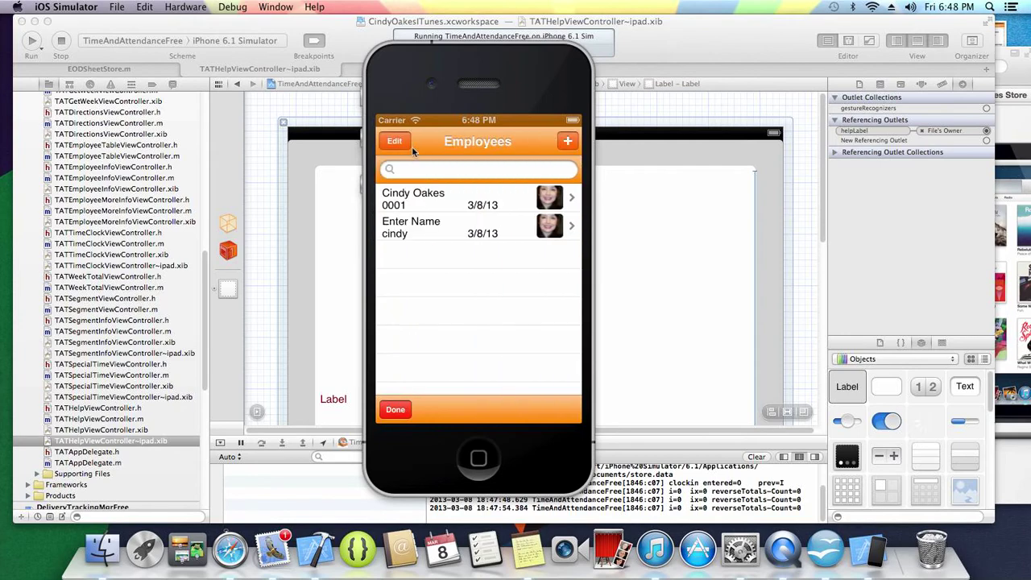
pyautogui.click(395, 409)
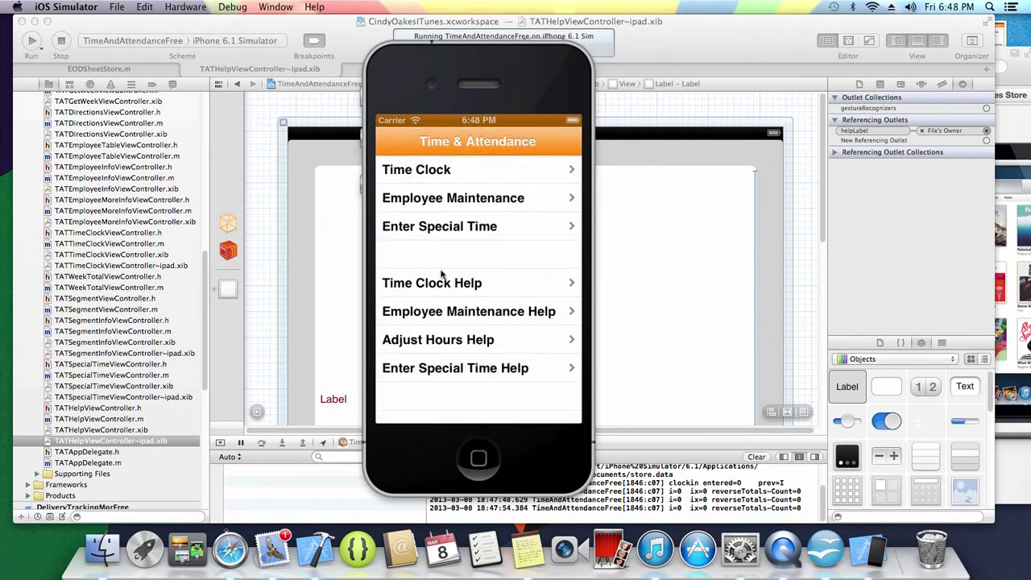
pyautogui.click(433, 283)
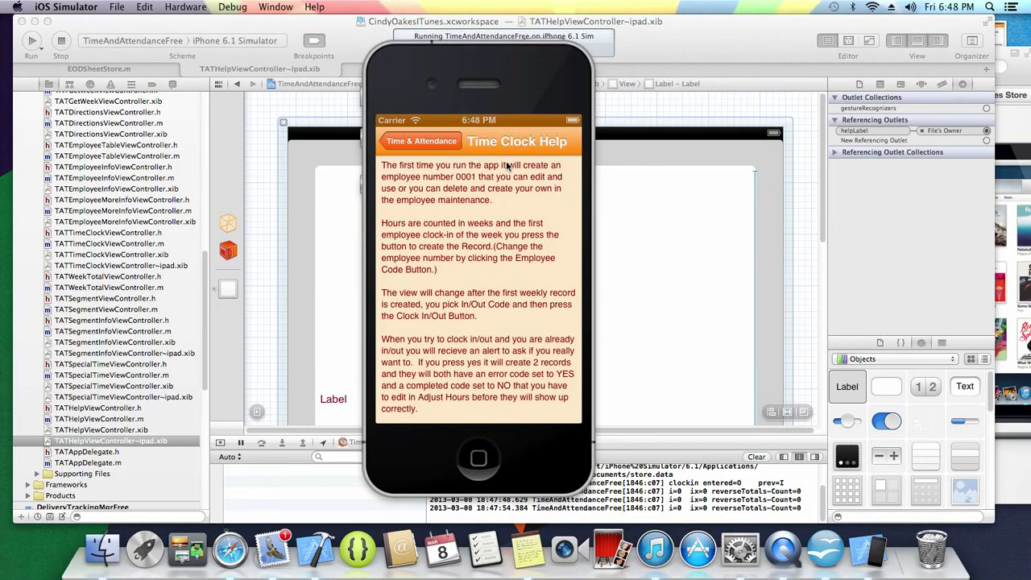
pyautogui.click(436, 142)
pyautogui.click(466, 311)
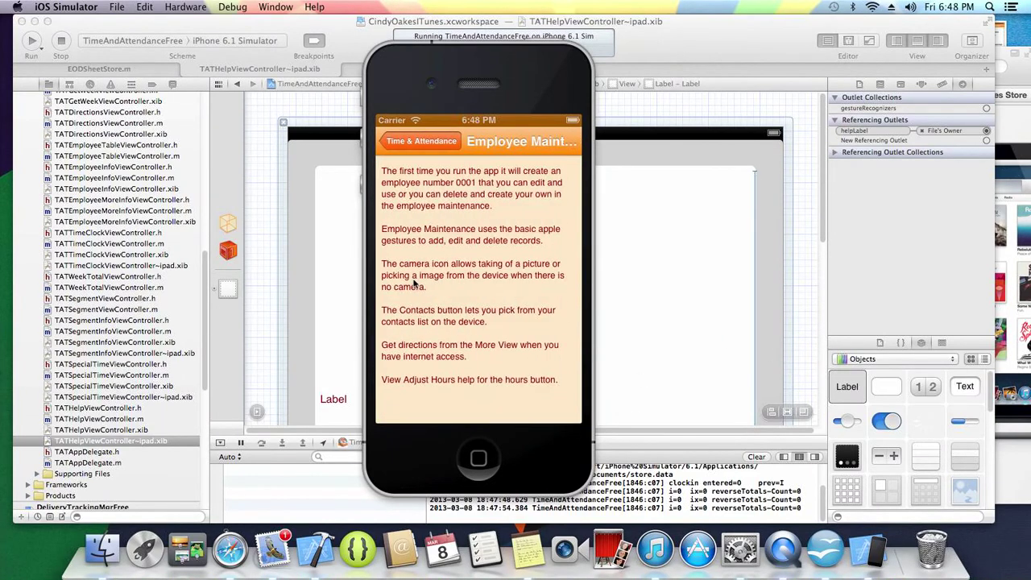
pyautogui.click(431, 141)
pyautogui.click(417, 341)
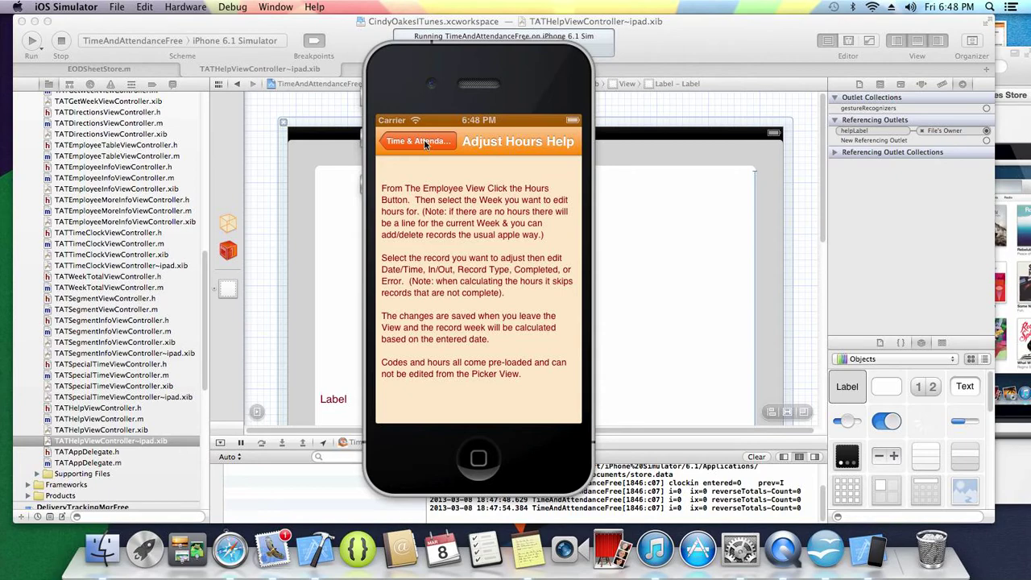
pyautogui.click(424, 140)
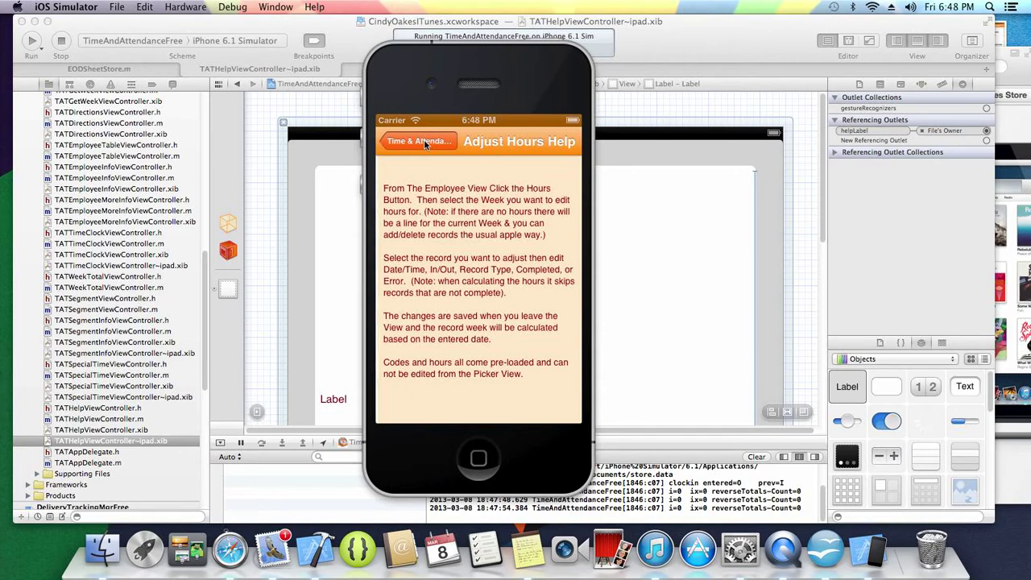
pyautogui.click(446, 374)
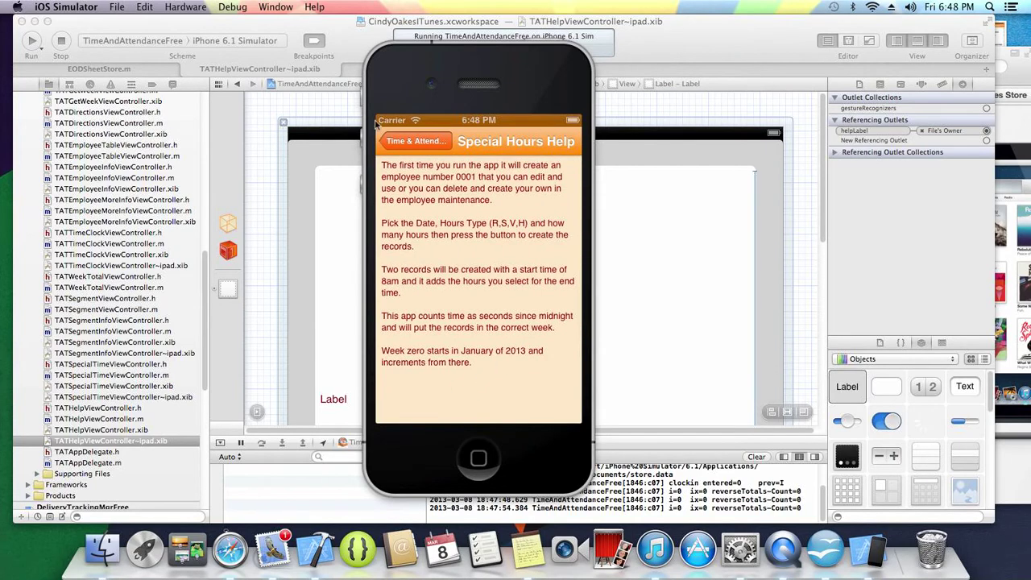
pyautogui.click(414, 141)
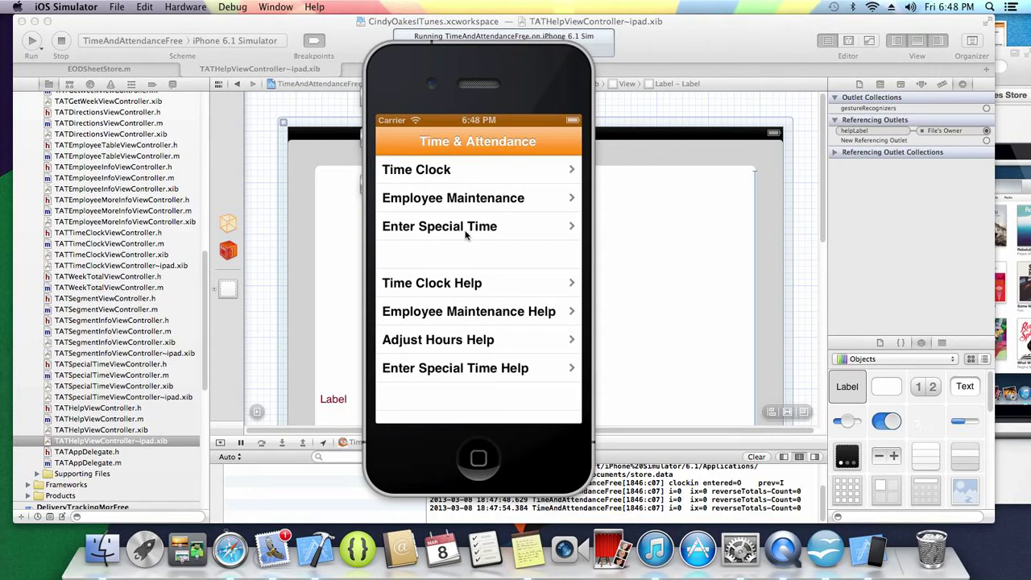
pyautogui.click(474, 200)
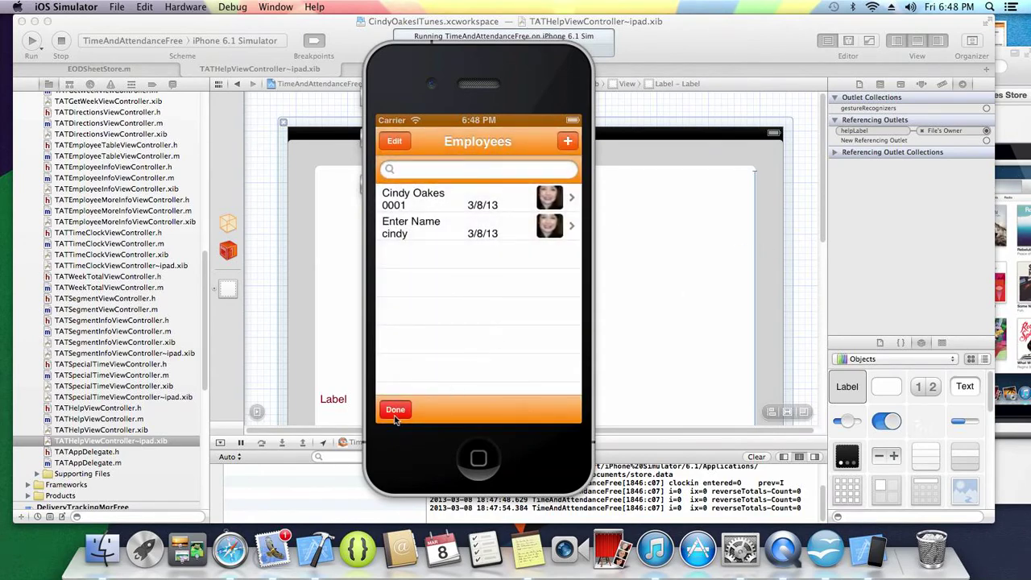
pyautogui.click(460, 229)
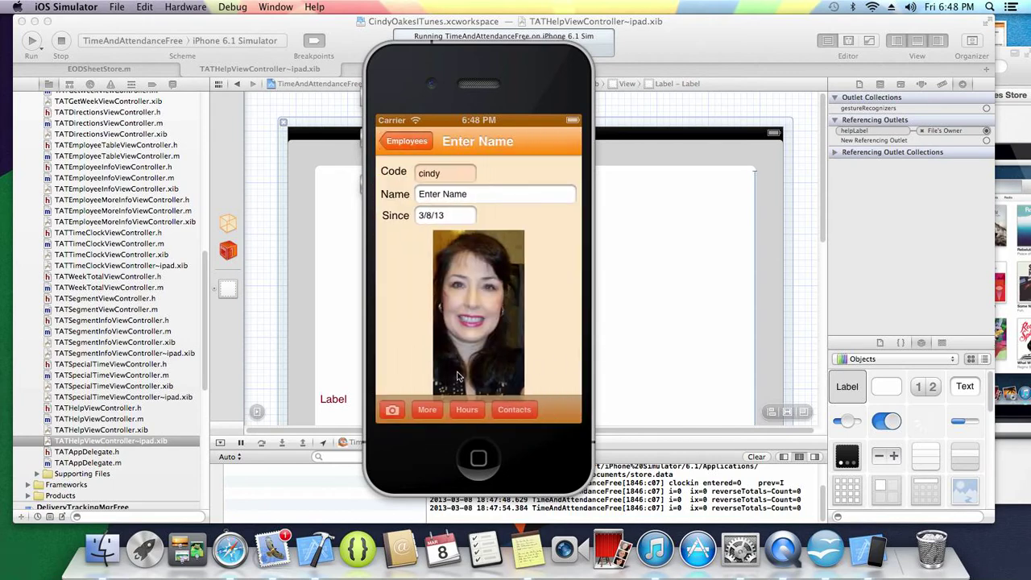
pyautogui.click(427, 411)
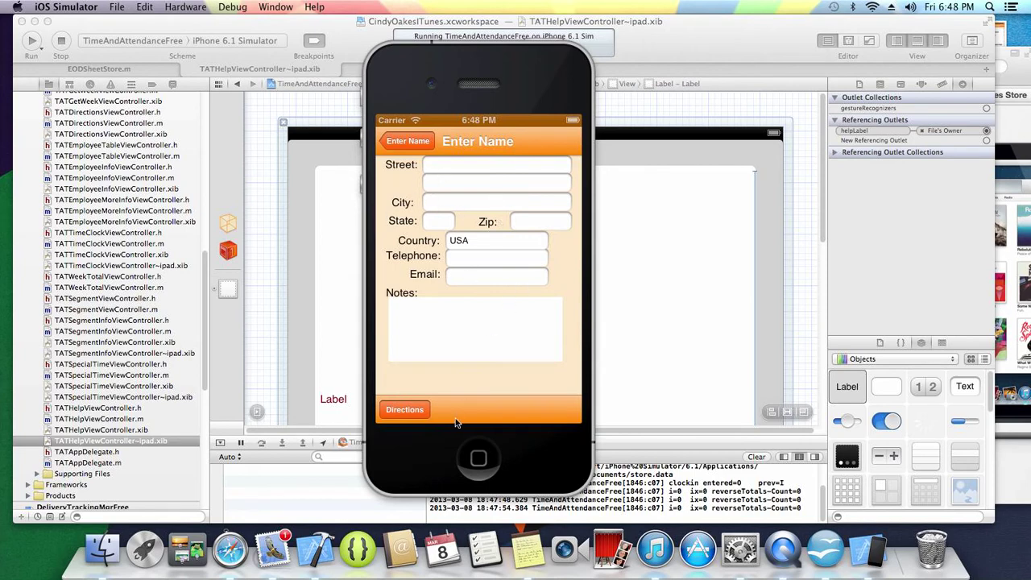
pyautogui.click(431, 169)
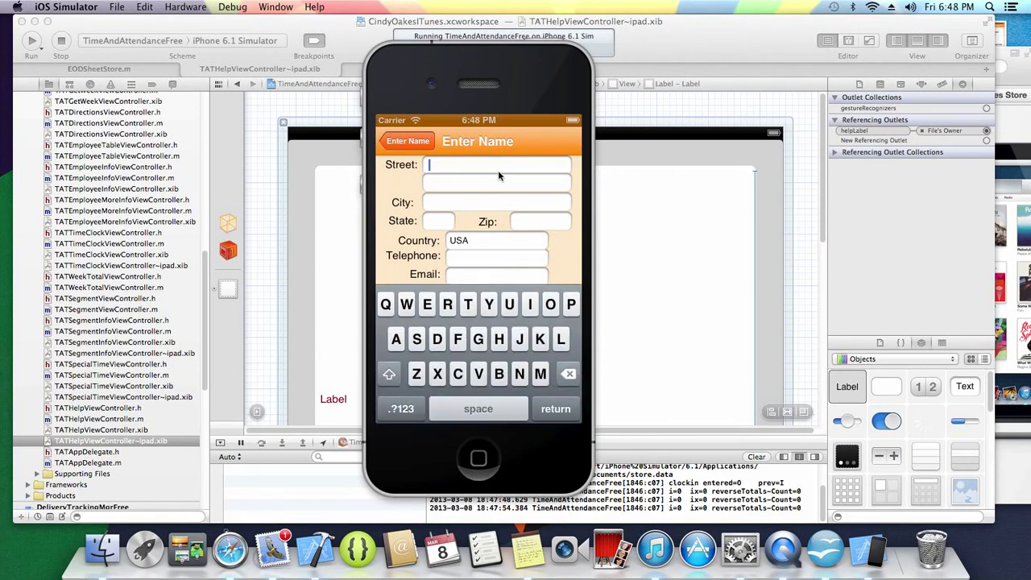
# - Enter city Joplin, state MO and zip code 64804
pyautogui.click(494, 203)
pyautogui.write('Joplin,')
pyautogui.press('BackSpace')
pyautogui.press('BackSpace')
pyautogui.click(447, 222)
pyautogui.write('M')
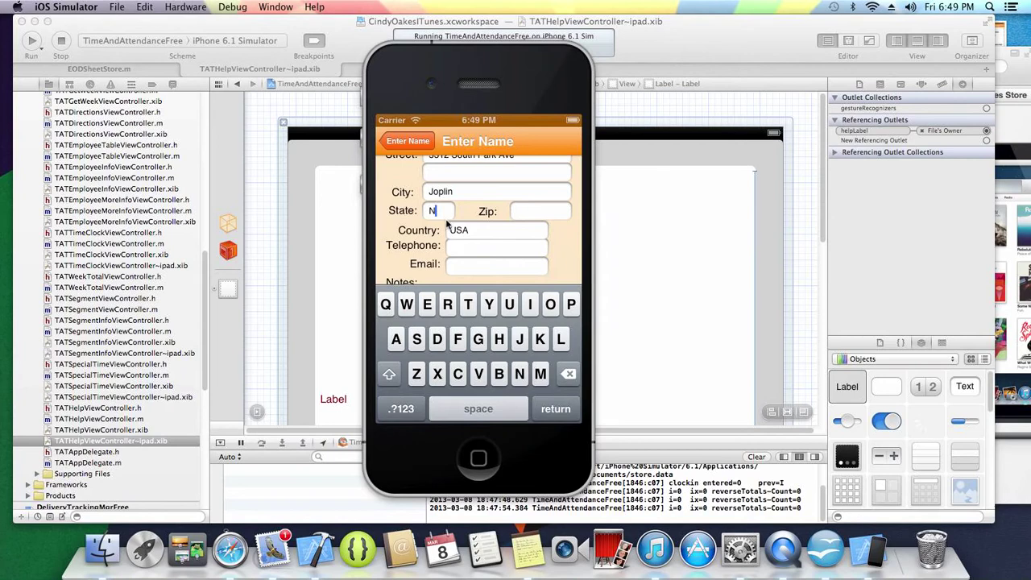
pyautogui.press('BackSpace')
pyautogui.write('MO')
pyautogui.click(528, 213)
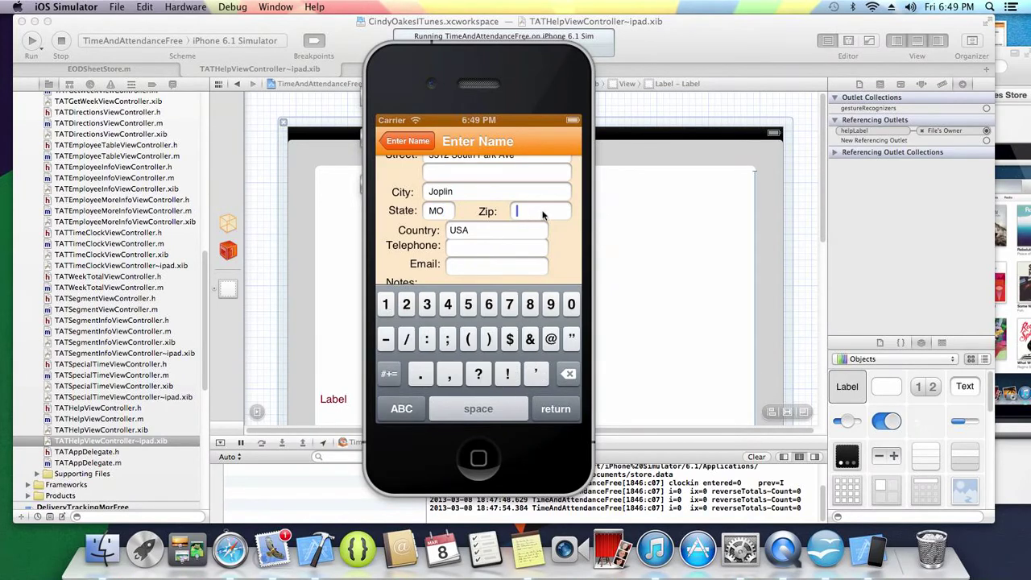
pyautogui.write('64804')
# - Hide the keyboard and get driving directions in Maps to the employee's address
pyautogui.click(561, 253)
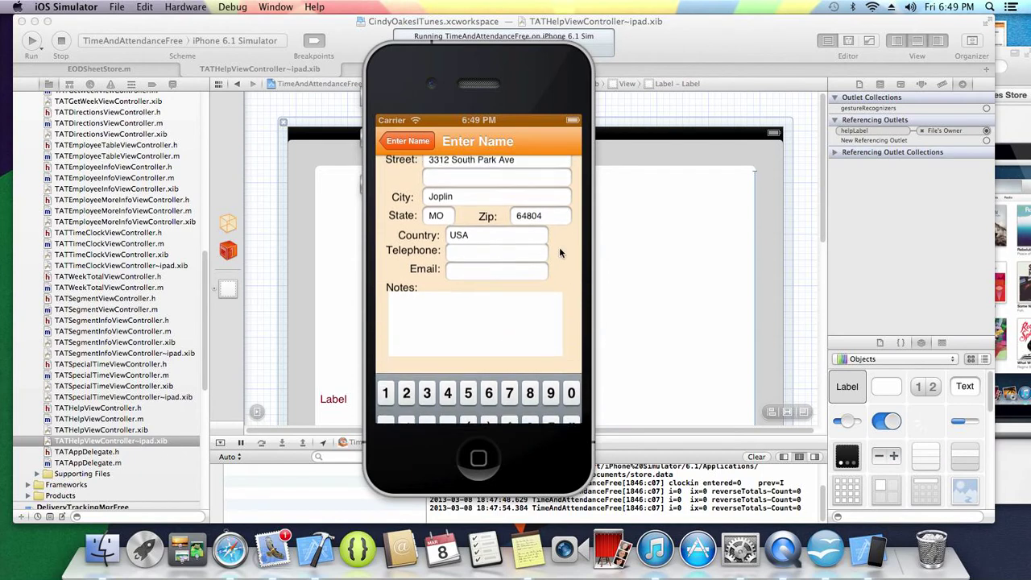
pyautogui.click(544, 327)
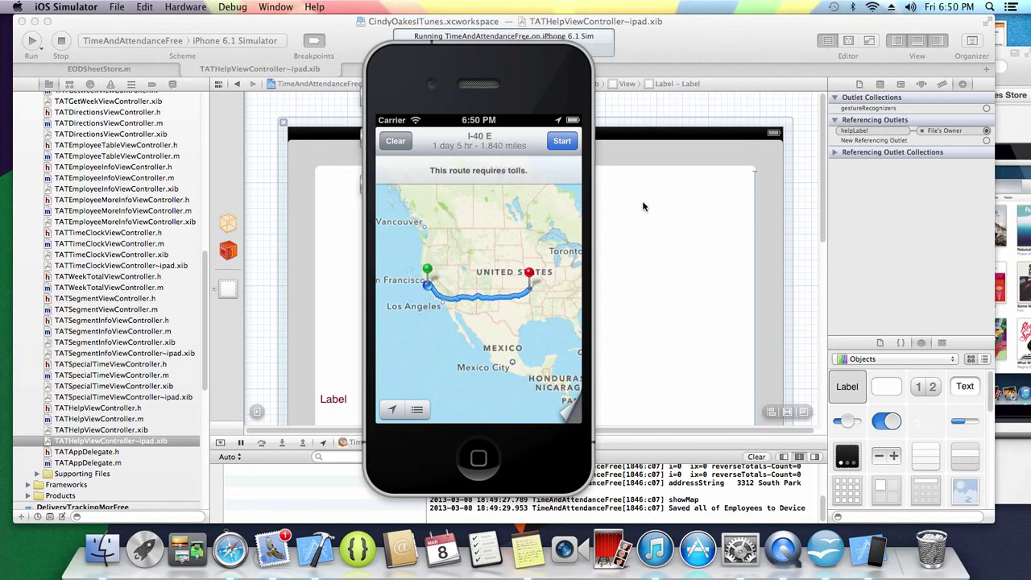
# - Go Home, relaunch TimeAndAttendanceFree and return to the employee's address form
pyautogui.click(482, 465)
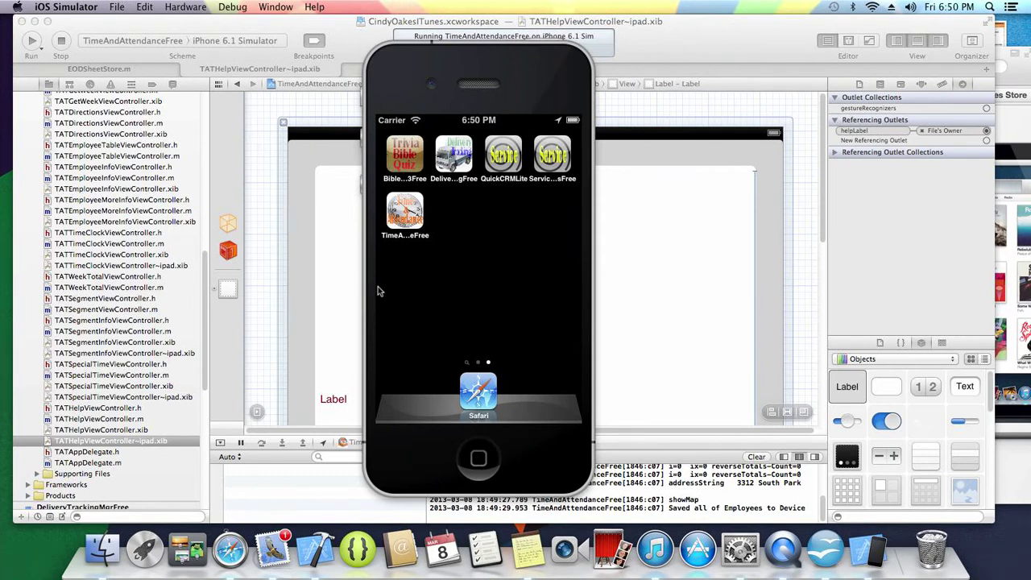
pyautogui.click(414, 217)
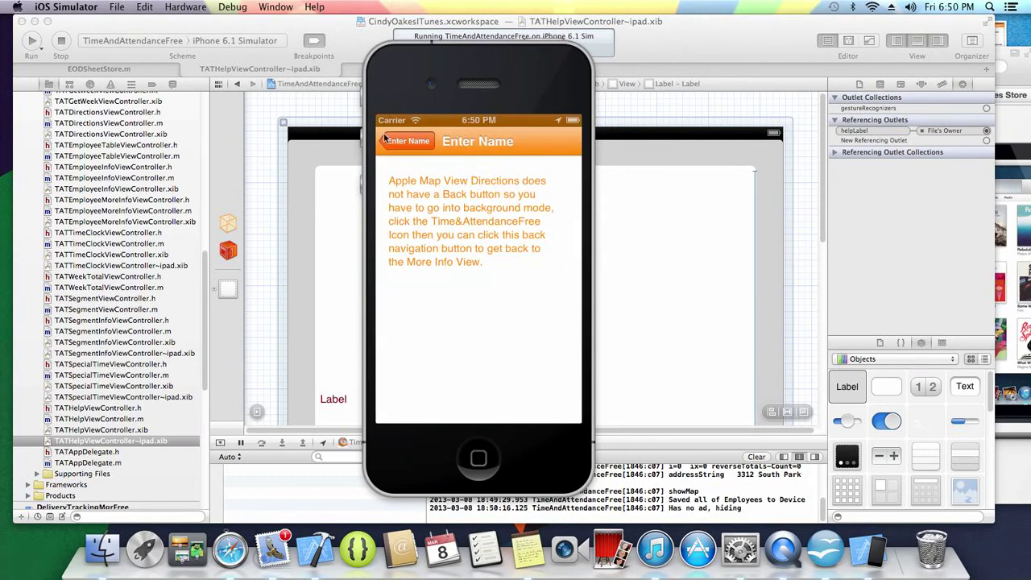
pyautogui.click(418, 144)
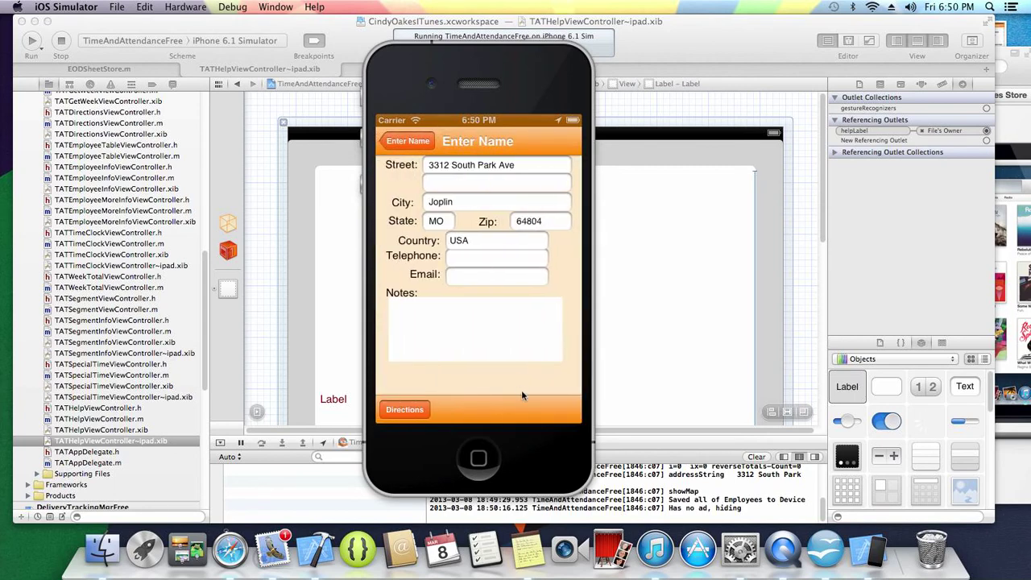